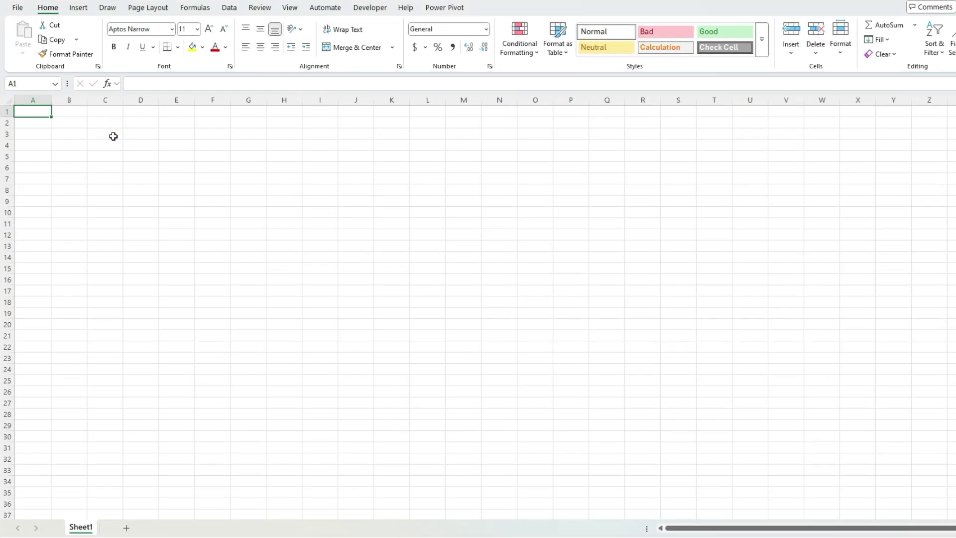
Enter =STOCKHISTORY("NVDA","1/1/2024","10/31/2024") in cell A1 to bring in NVIDIA's dates and closing prices.
text(stock)
key(Tab)
text("NVD)
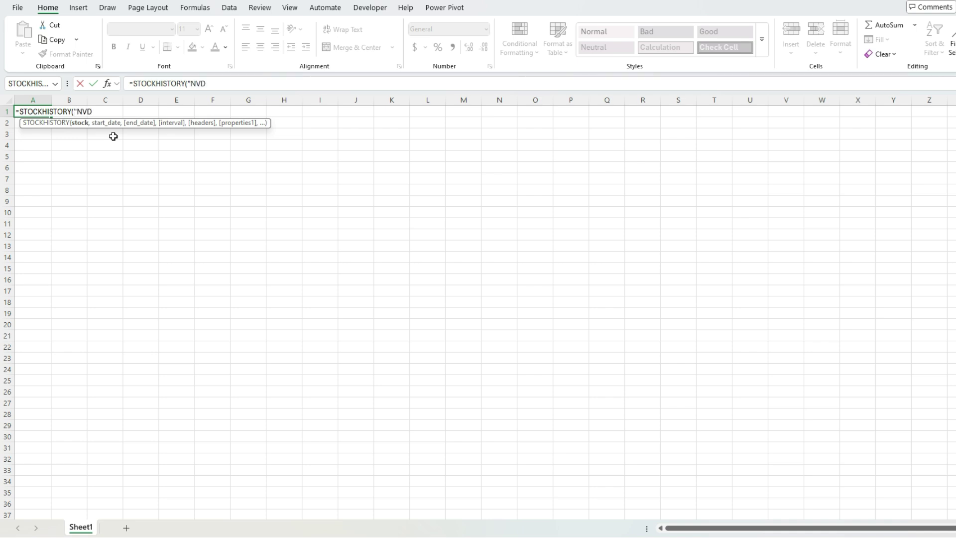
text(A","1/1/2024","10/31/2024)
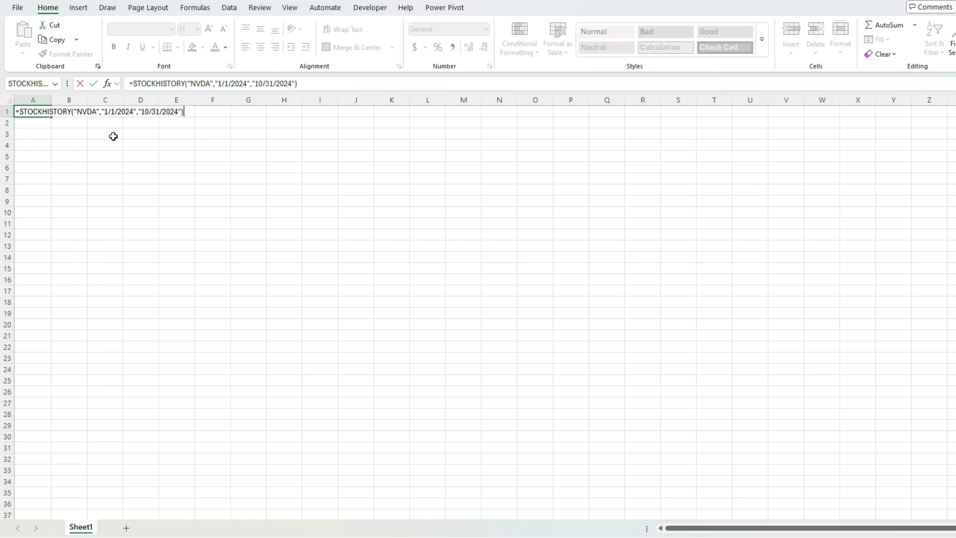
key(Return)
click(33, 113)
click(68, 112)
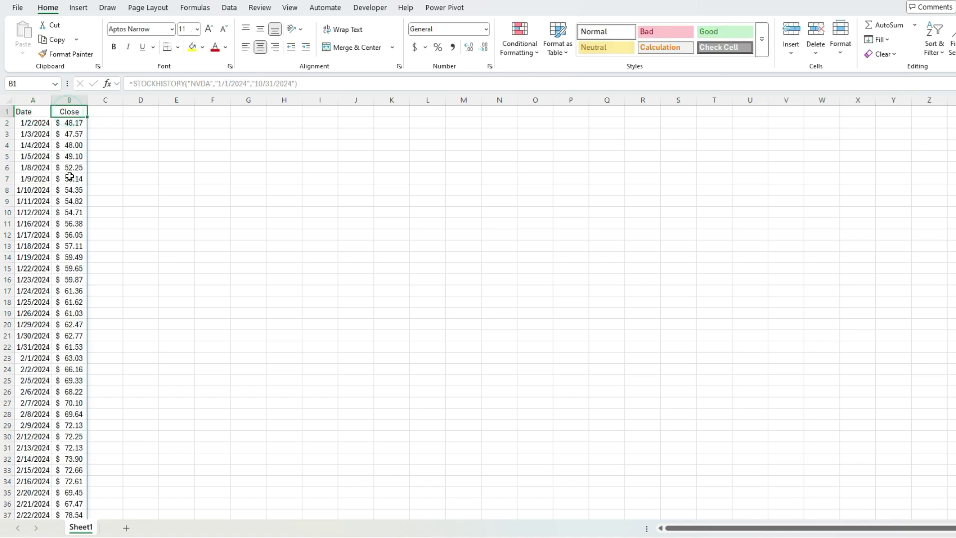
Add a HIGH column in column C with =MAX(B:B) in C2, filled down alongside all the closing prices.
key(Right)
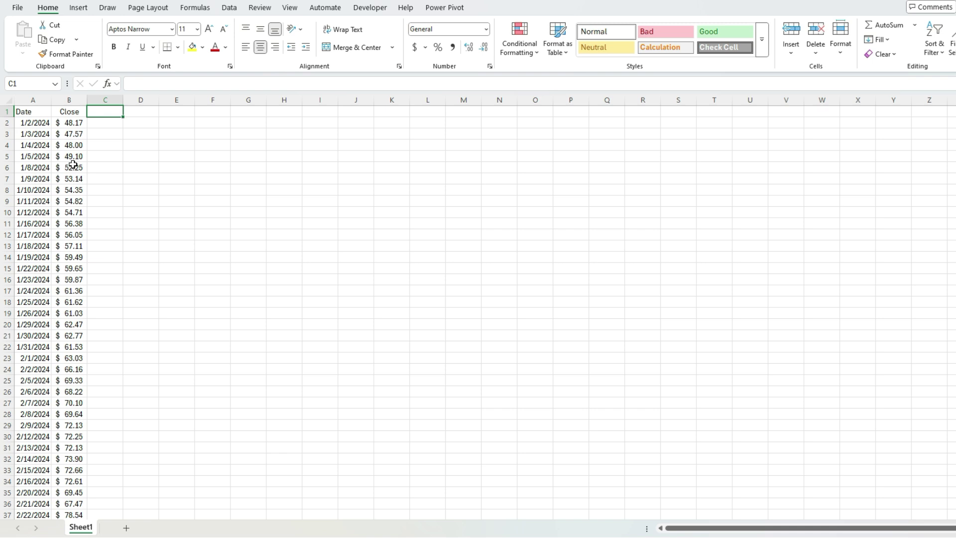
text(HIGH)
key(Return)
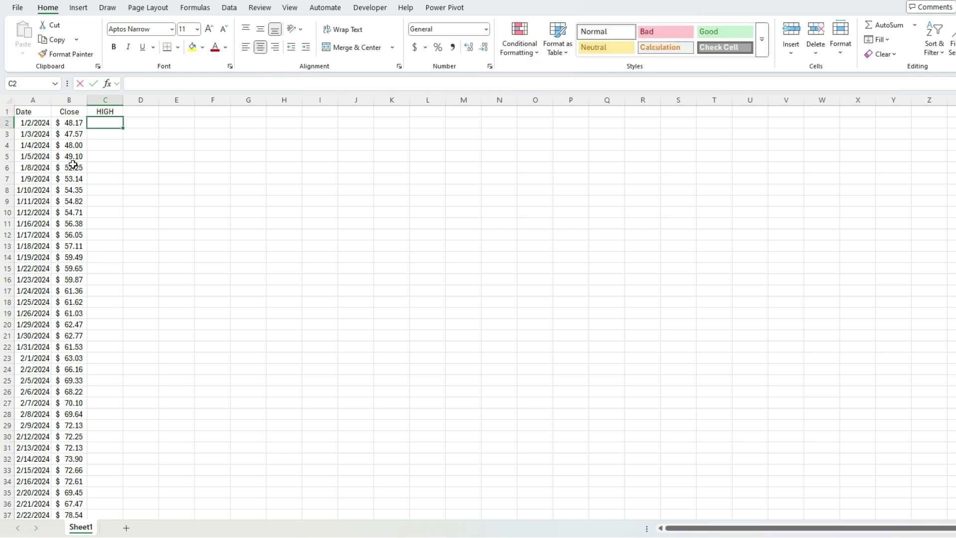
text(=max)
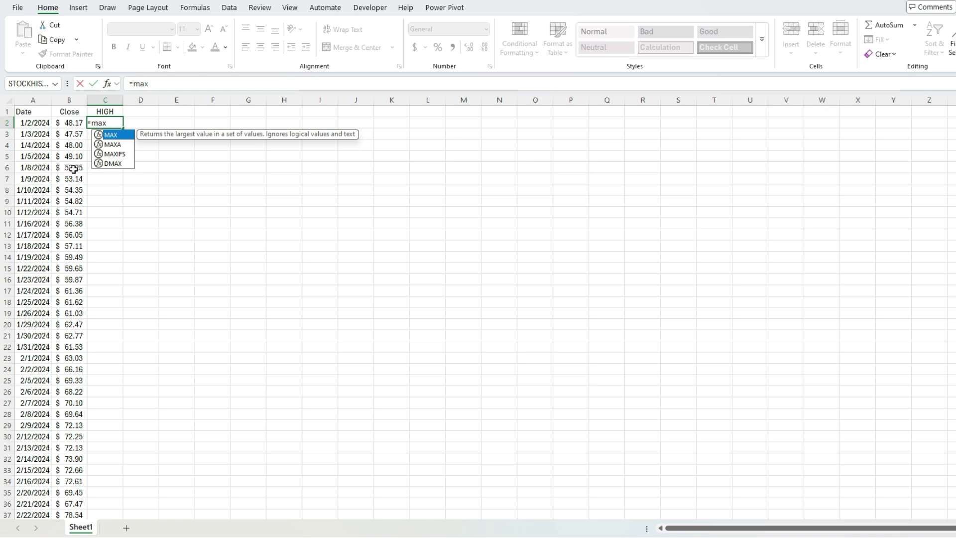
key(Tab)
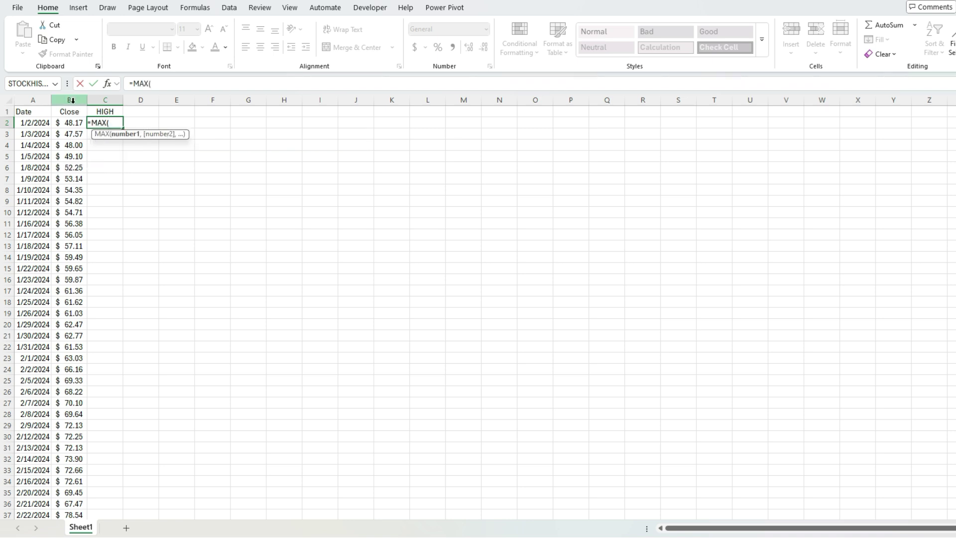
click(70, 99)
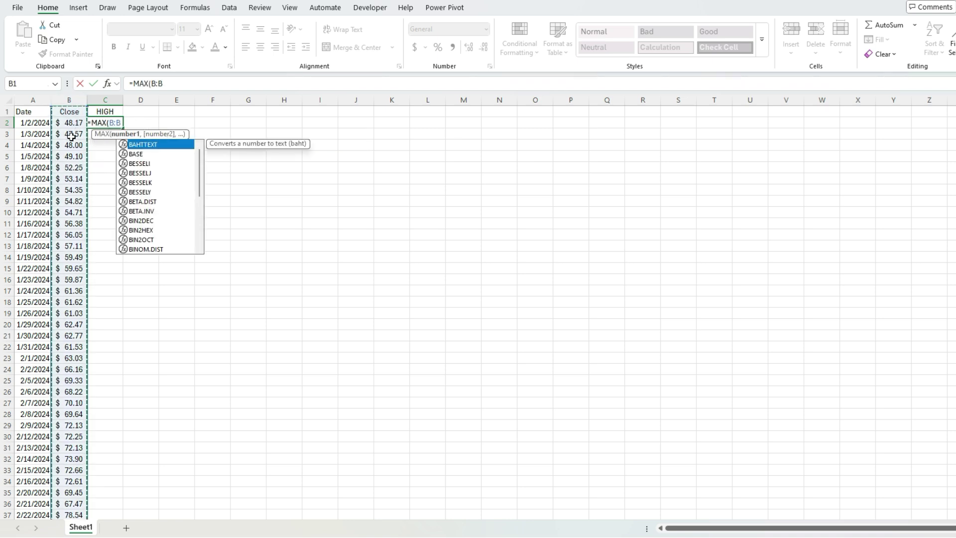
key(Return)
key(Up)
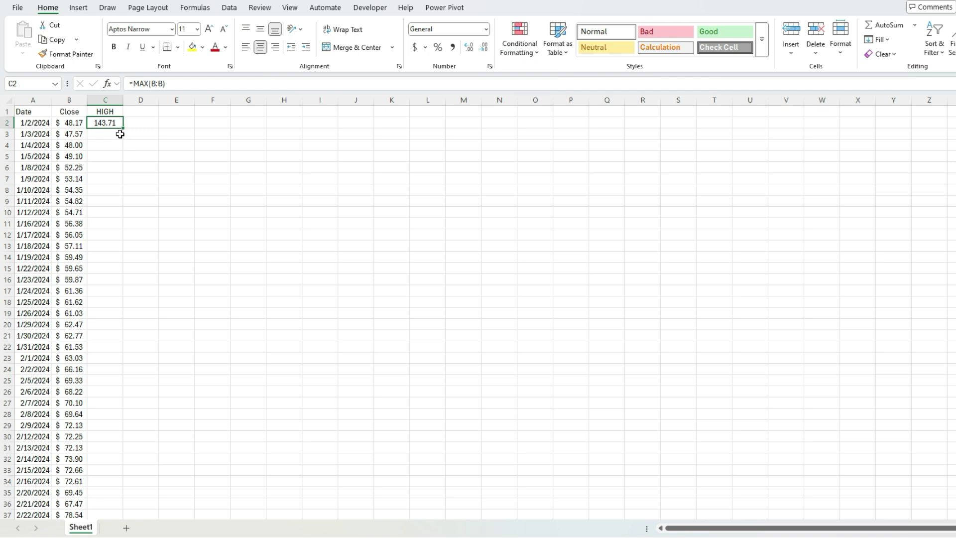
double_click(123, 130)
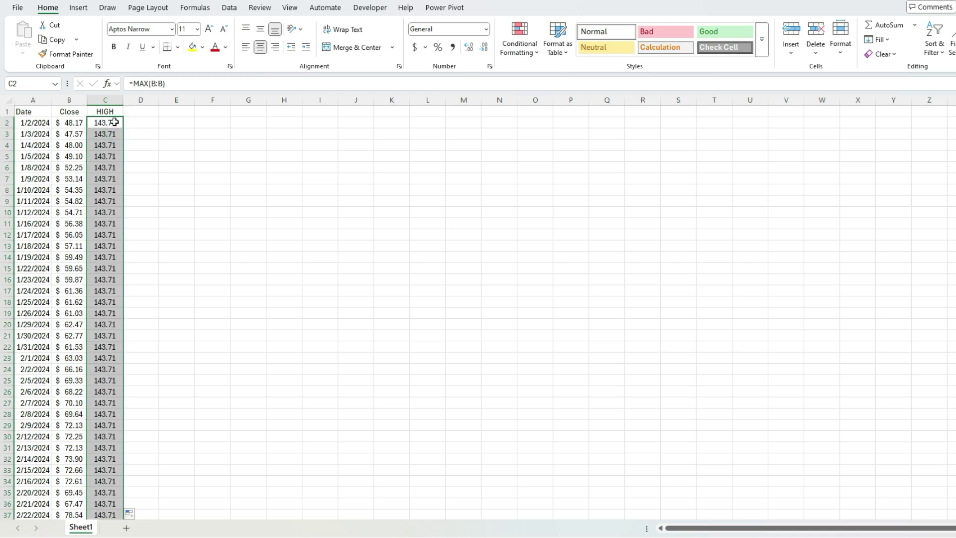
click(114, 121)
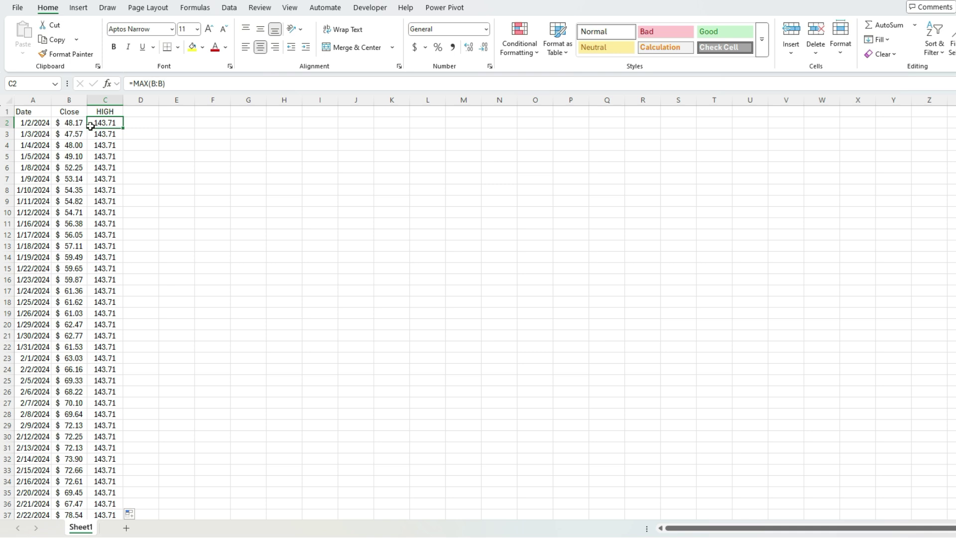
Add a LOW column in column D with =MIN(B:B) in D2, filled down alongside all the closing prices.
click(134, 111)
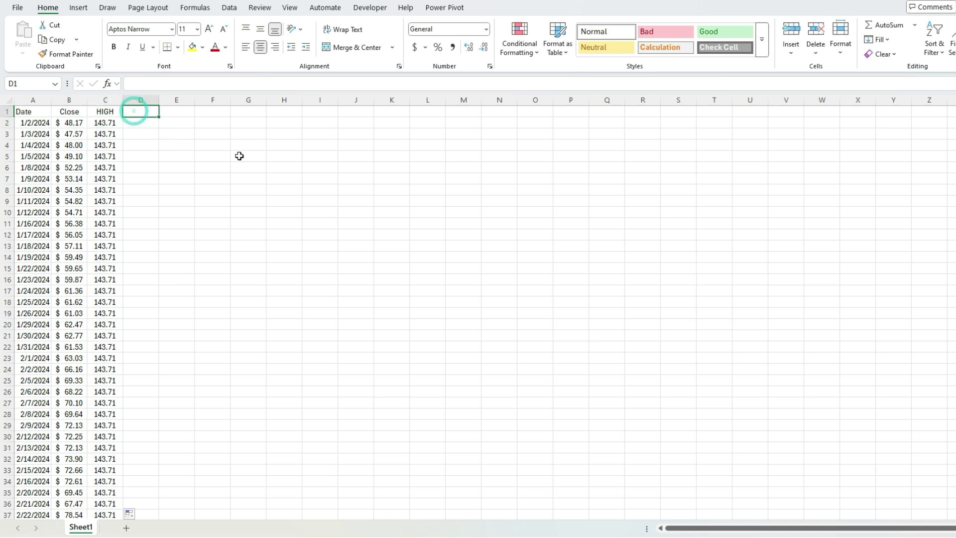
text(LOW)
key(Return)
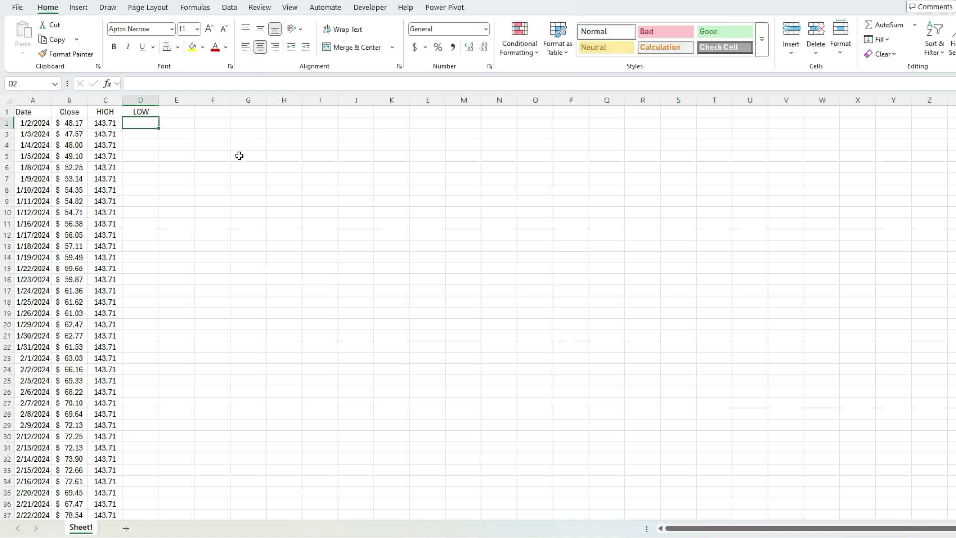
text(=min)
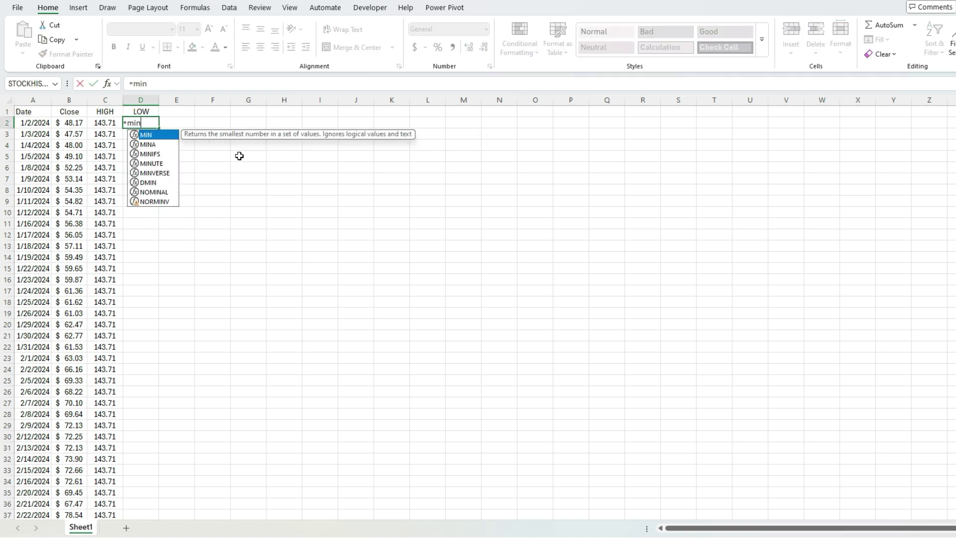
key(Tab)
click(75, 100)
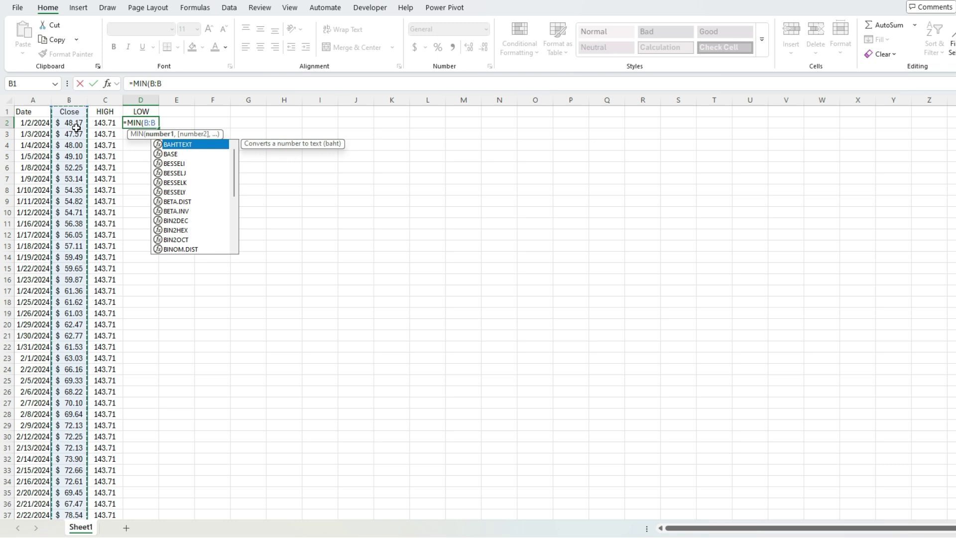
key(Return)
key(Up)
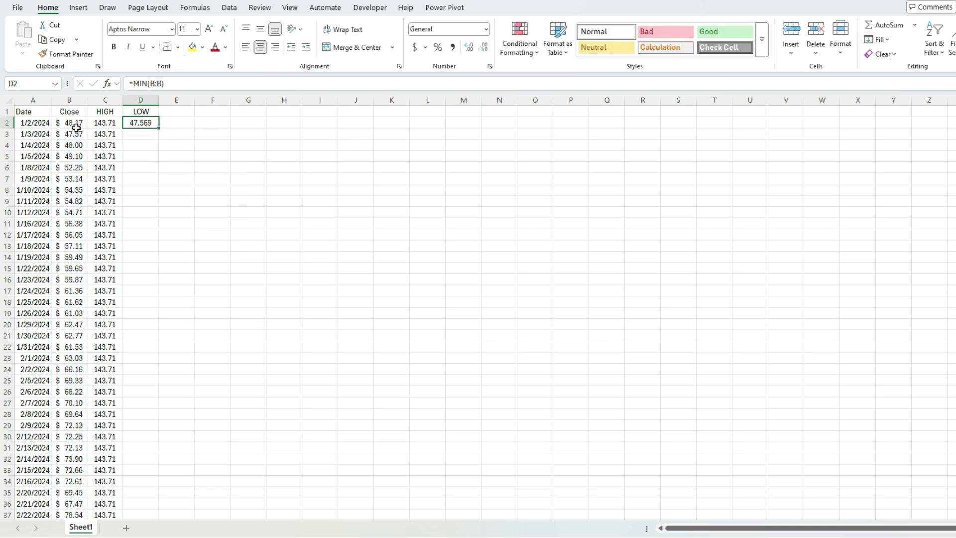
double_click(159, 129)
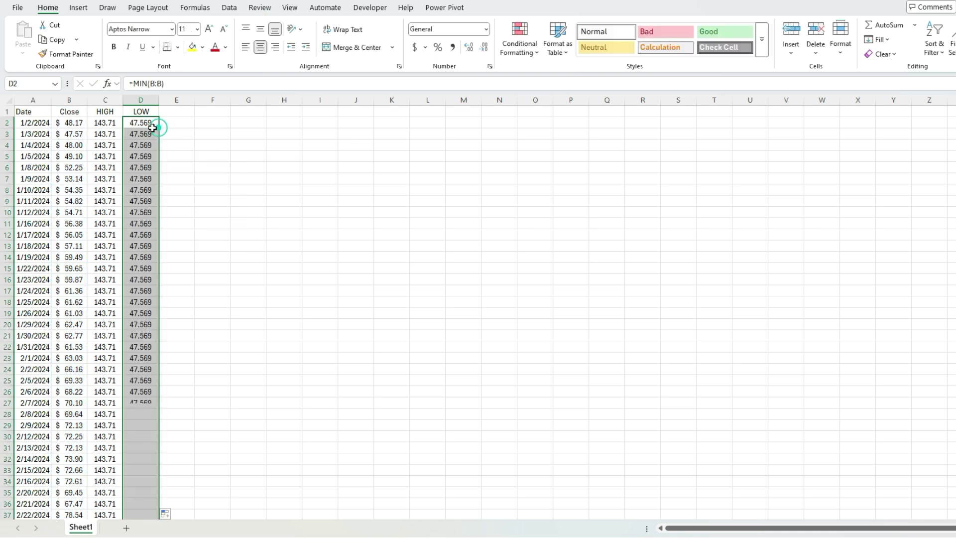
click(135, 155)
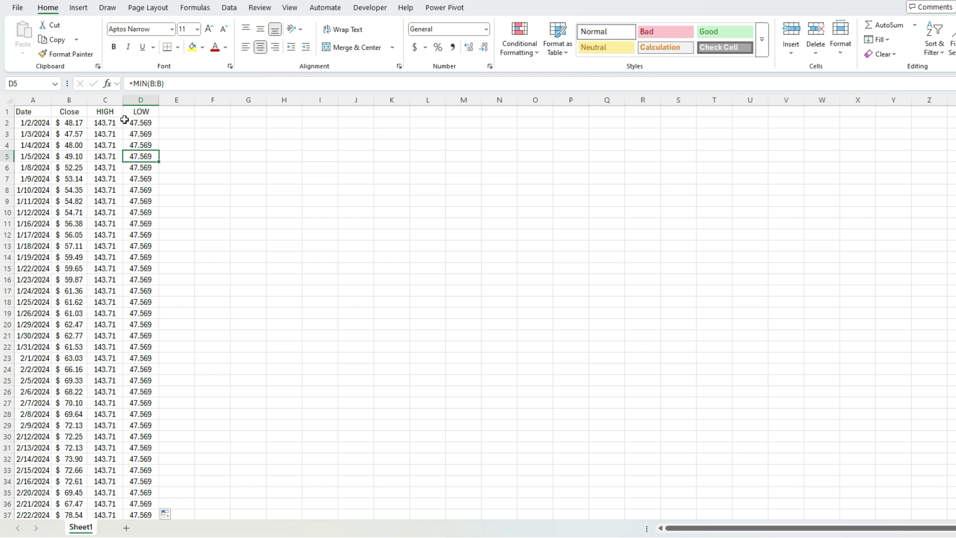
Insert the recommended line chart of the price data, and place it enlarged over about G4 to S27.
click(77, 9)
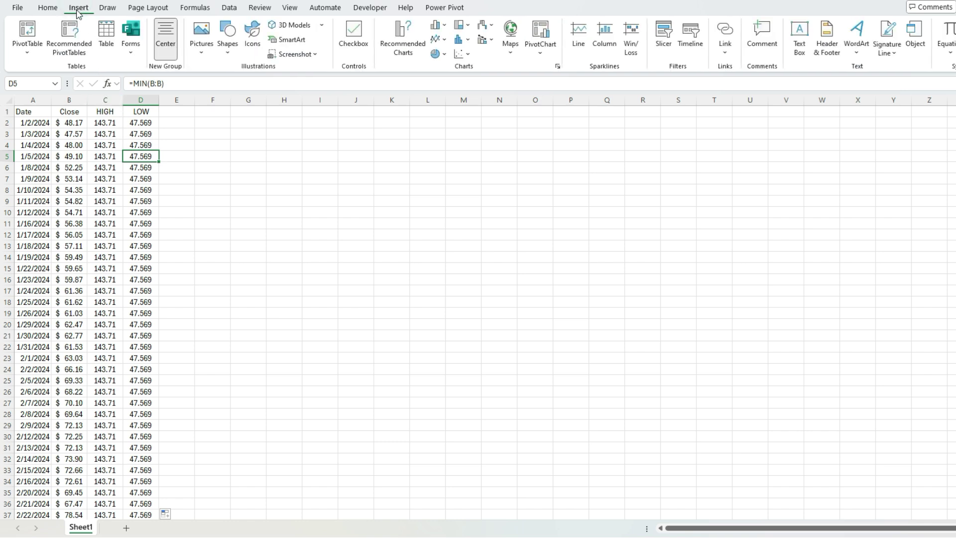
click(556, 67)
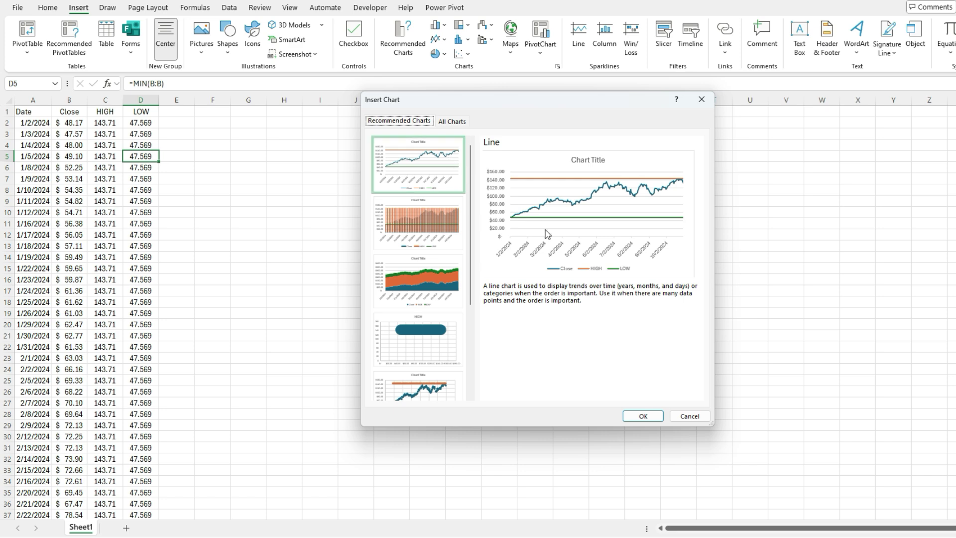
click(649, 420)
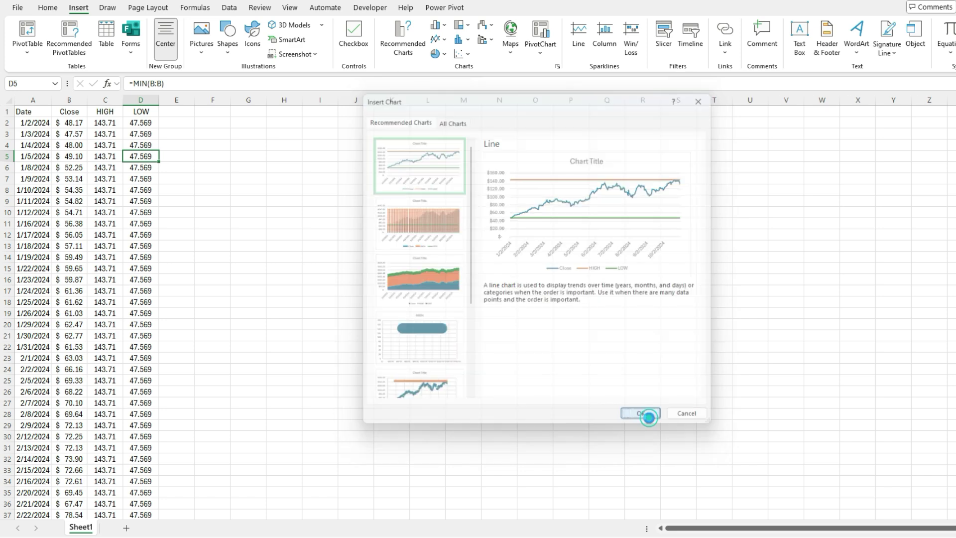
drag(467, 241, 312, 154)
drag(516, 306, 676, 402)
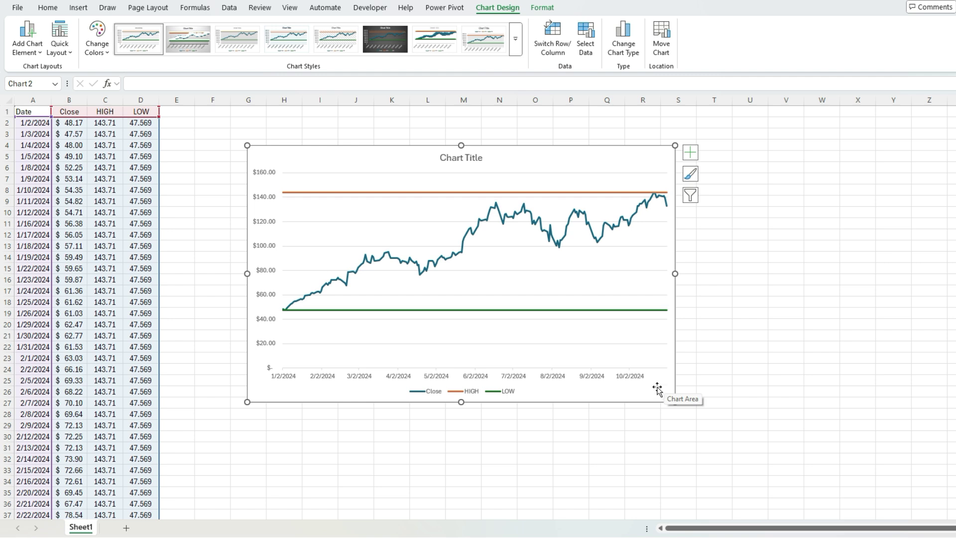
Format the chart's HIGH series line as black and dashed.
click(447, 193)
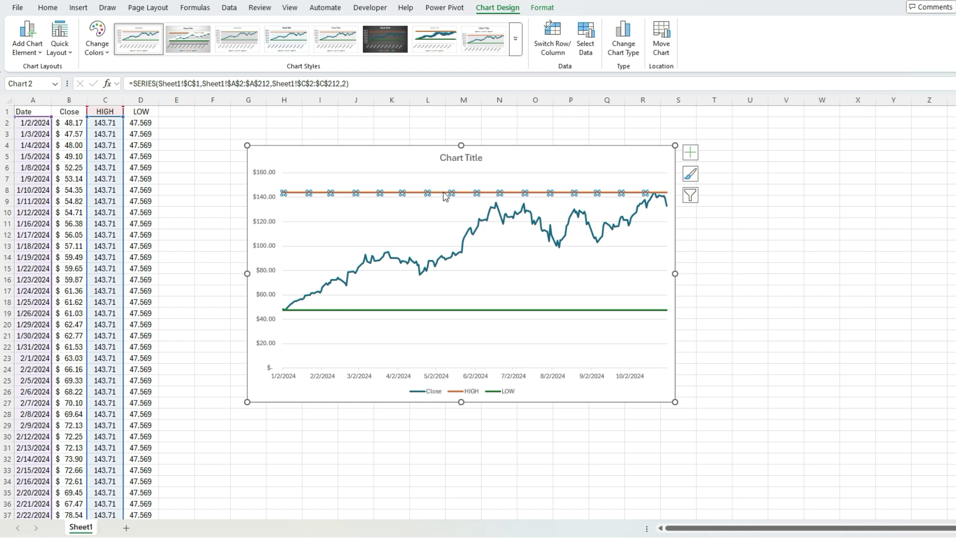
right_click(445, 195)
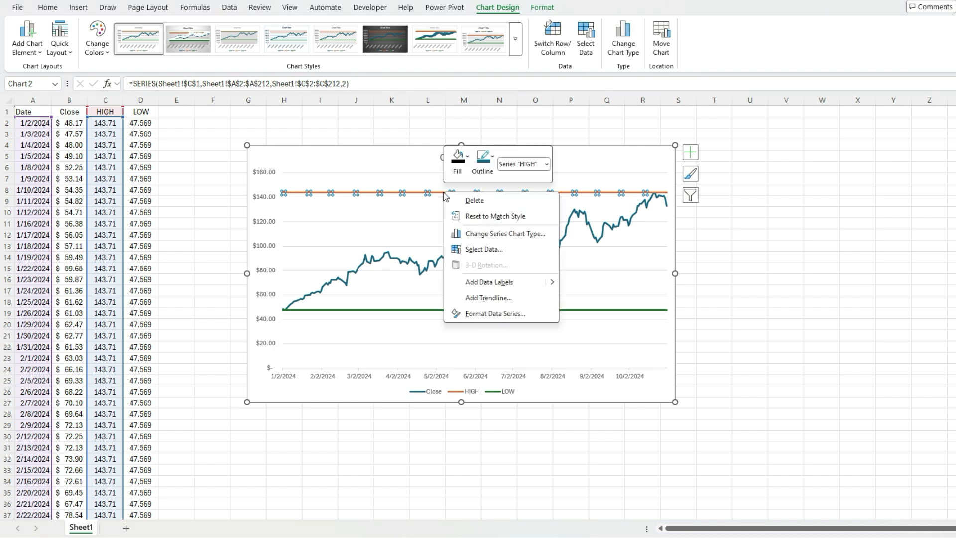
click(518, 313)
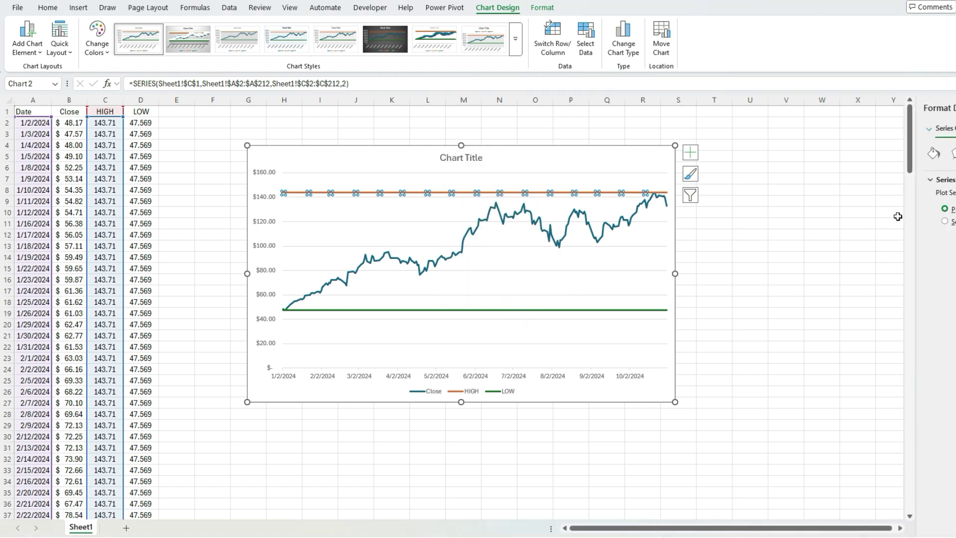
click(934, 155)
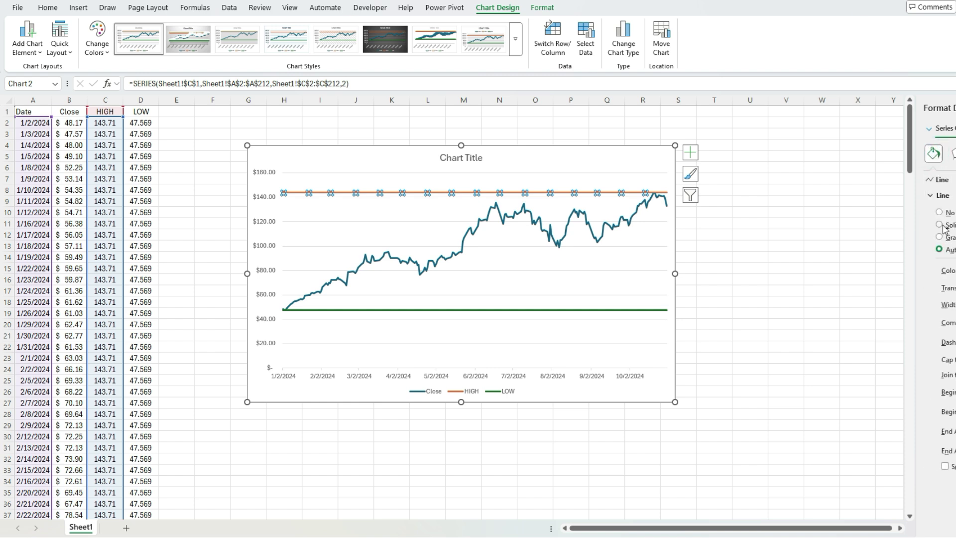
click(955, 270)
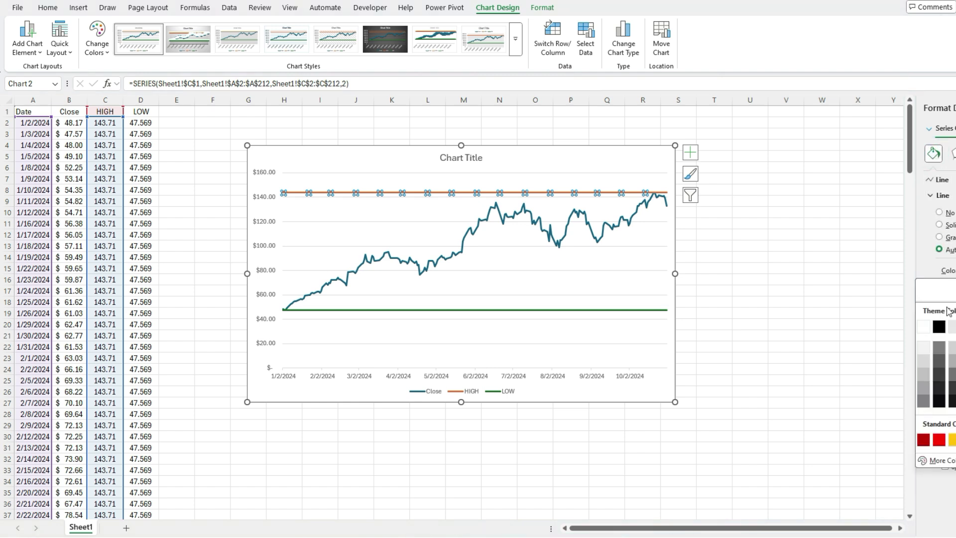
click(939, 327)
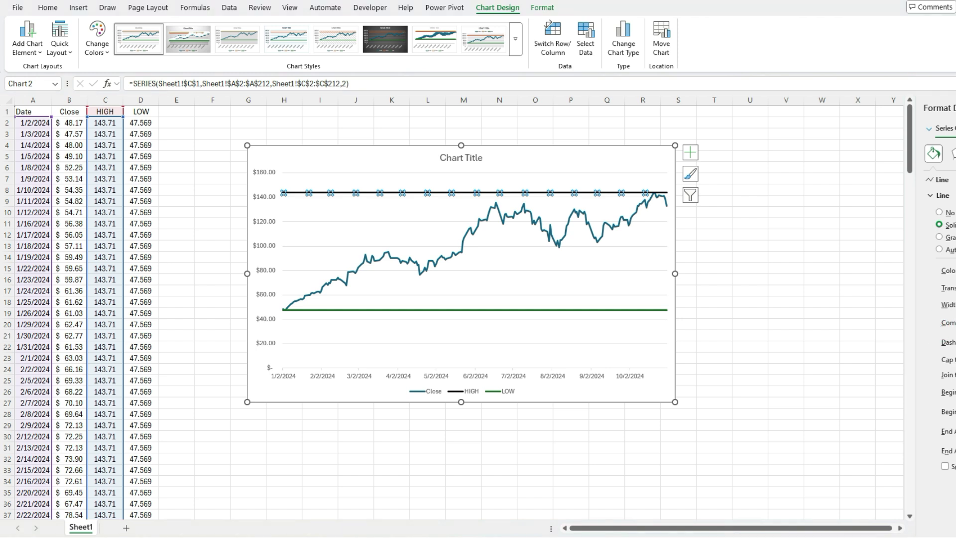
click(955, 381)
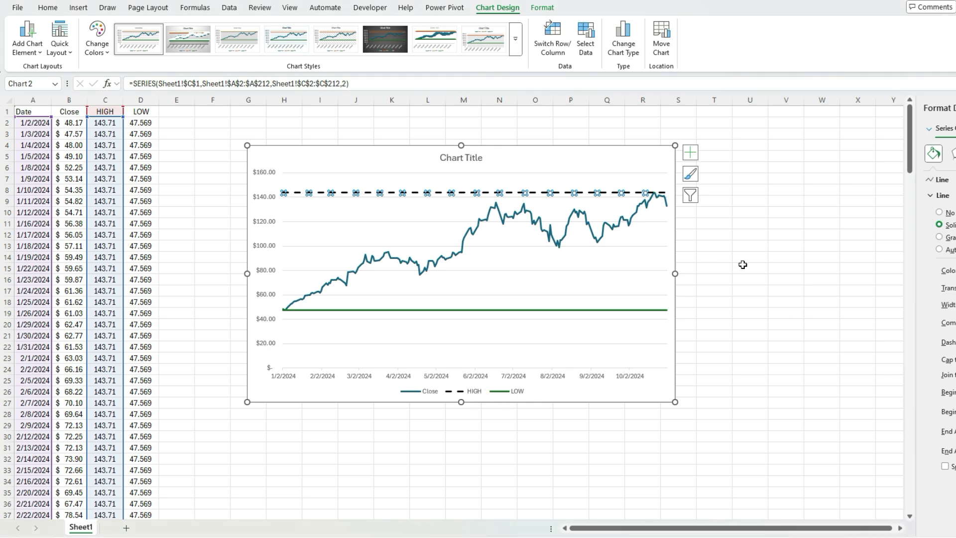
click(723, 264)
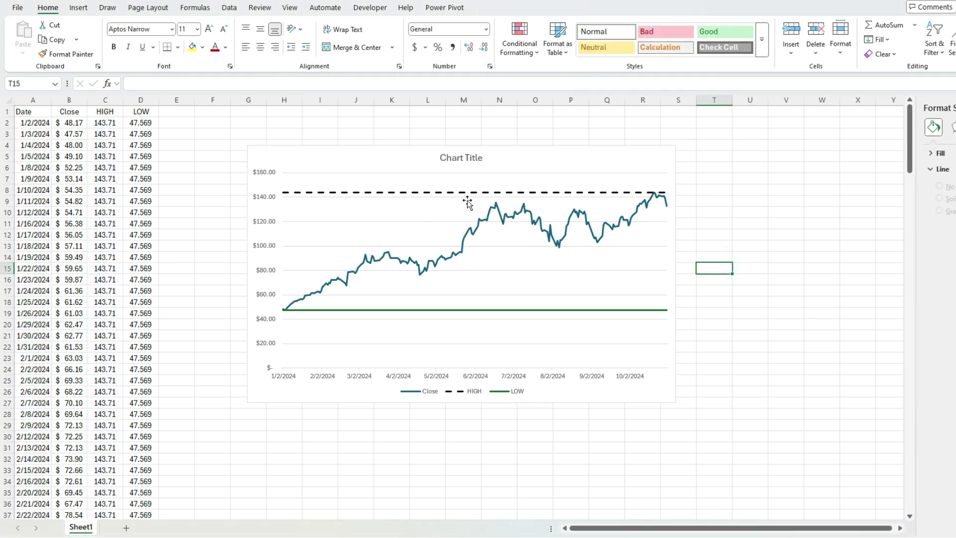
Give the chart's LOW series line the same black dashed formatting as the HIGH line.
click(484, 310)
click(934, 153)
click(955, 271)
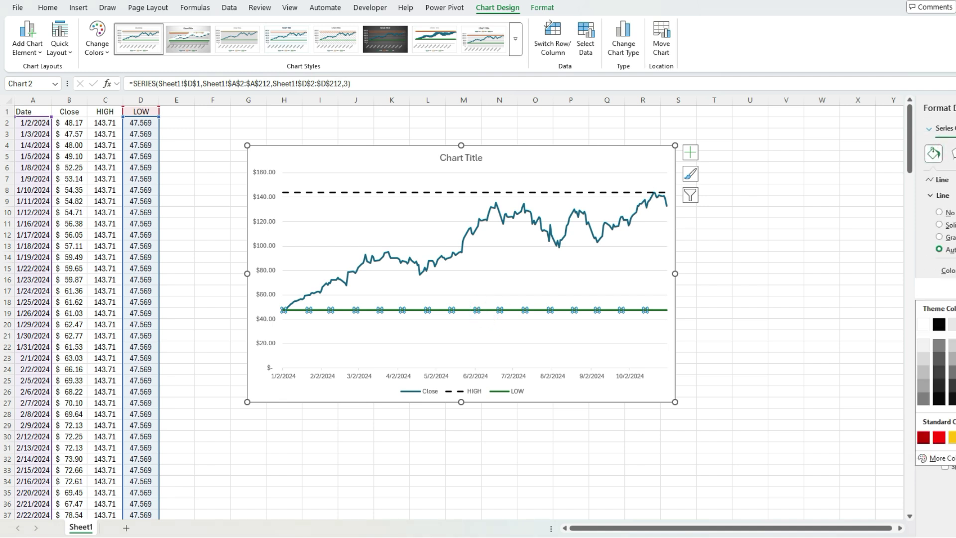
click(939, 324)
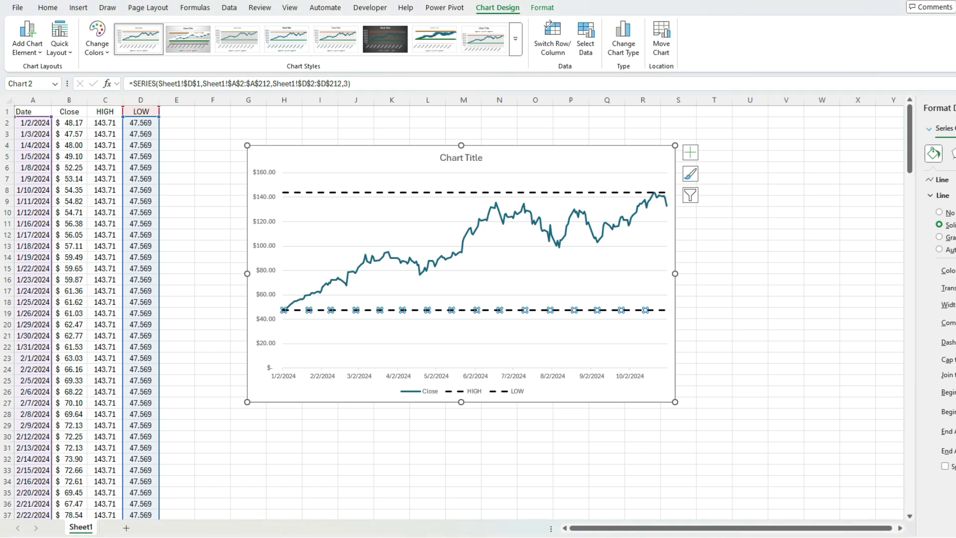
click(821, 348)
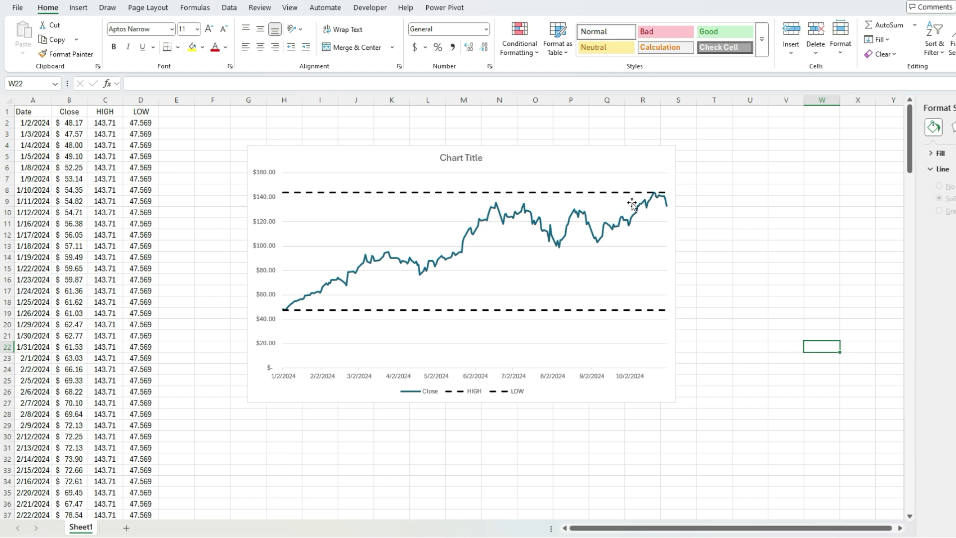
Change the ticker in A1's STOCKHISTORY formula to "MSFT".
mouse_move(287, 313)
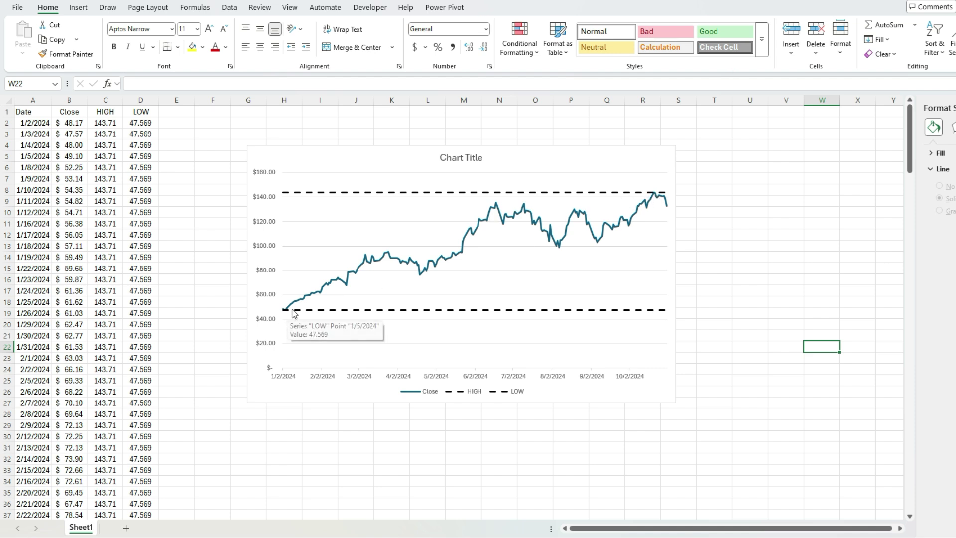
click(22, 111)
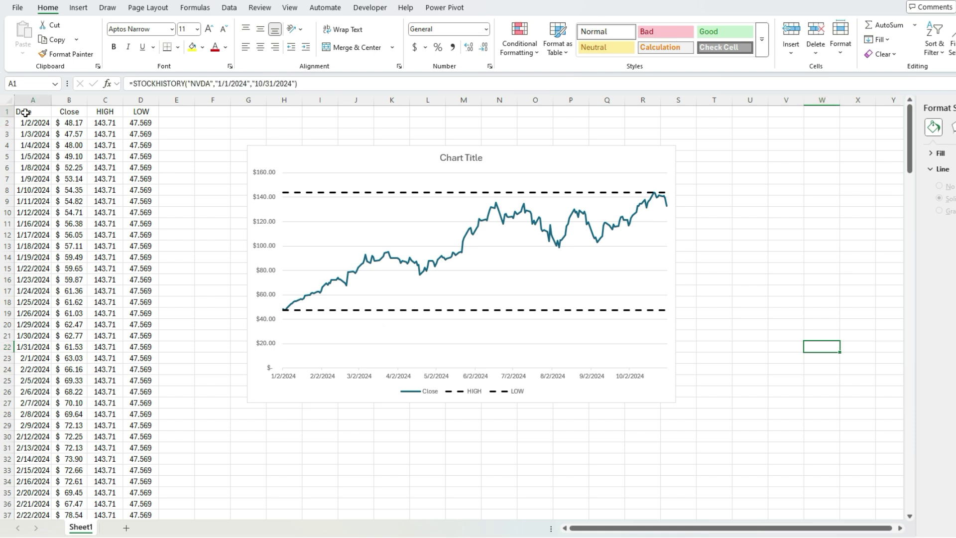
double_click(201, 84)
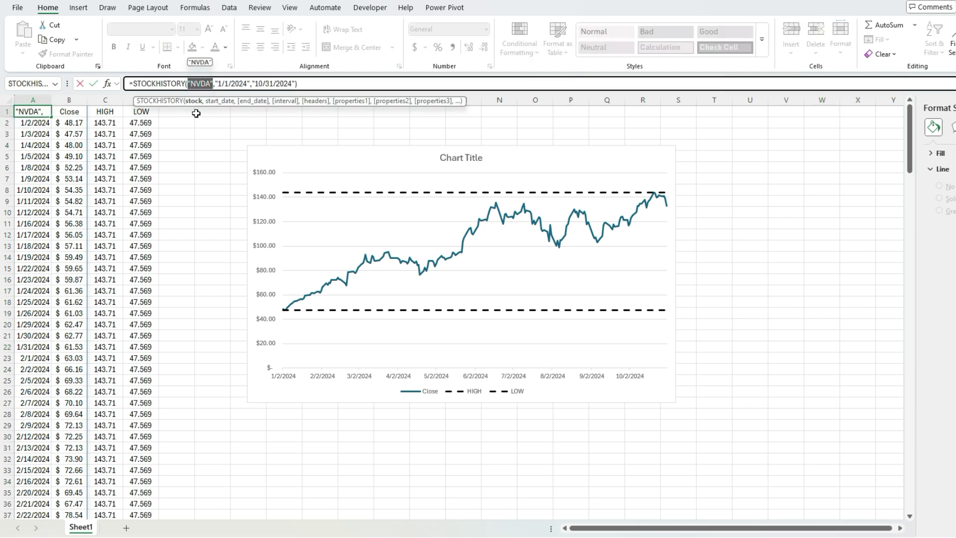
text("MSFT")
key(Return)
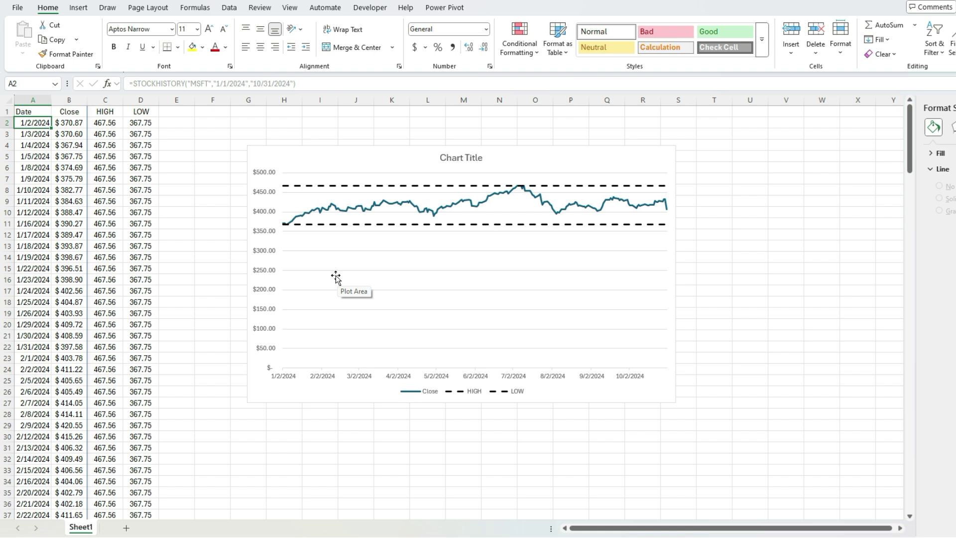
Set the minimum bound of the chart's vertical price axis to 350.
click(267, 196)
right_click(267, 197)
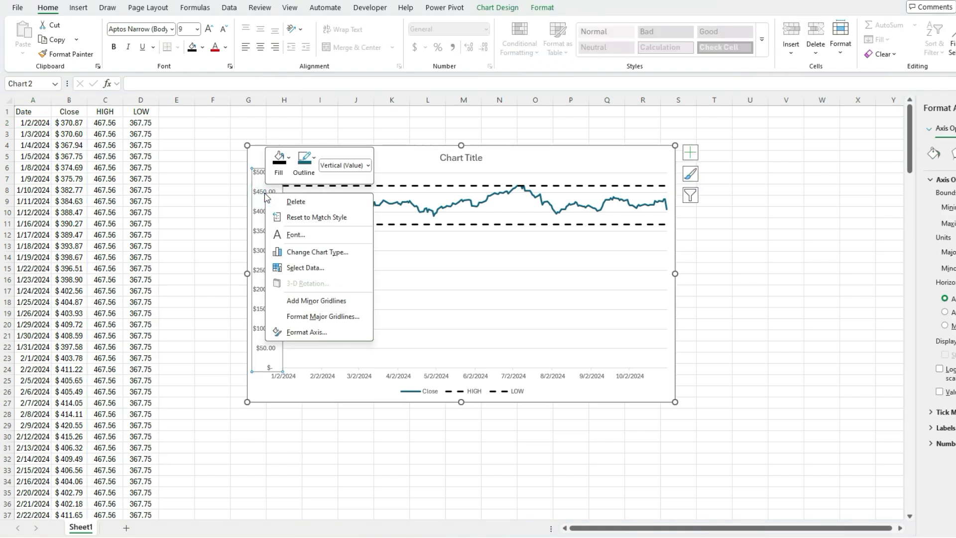
click(302, 329)
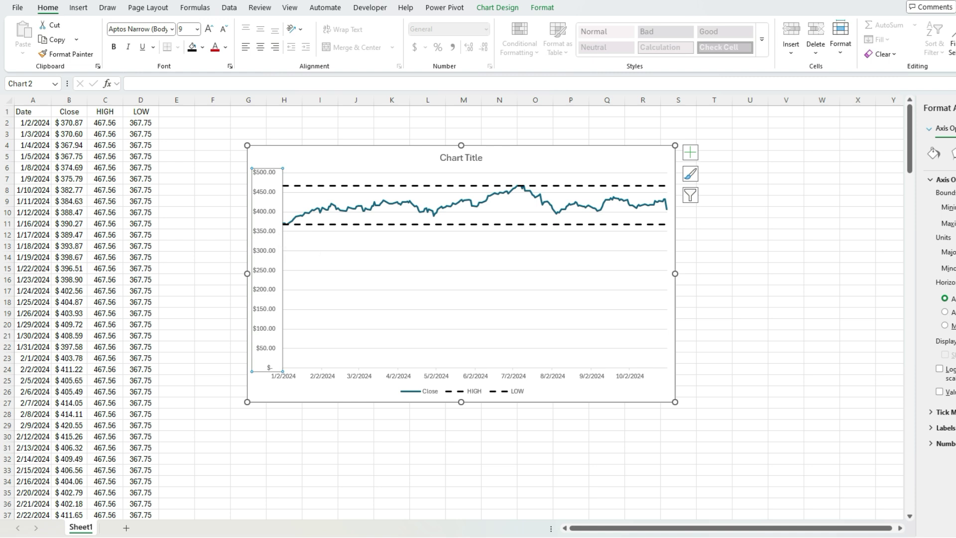
key(Return)
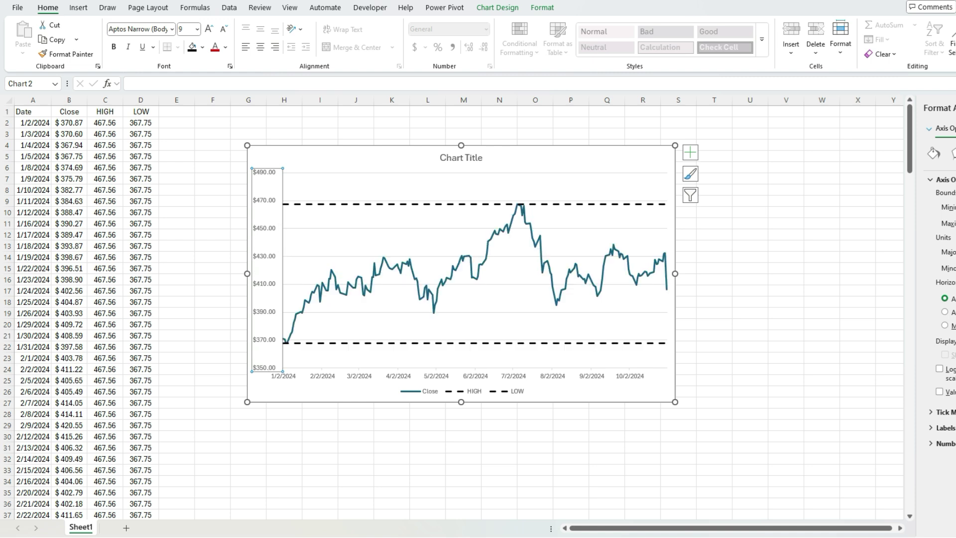
click(763, 341)
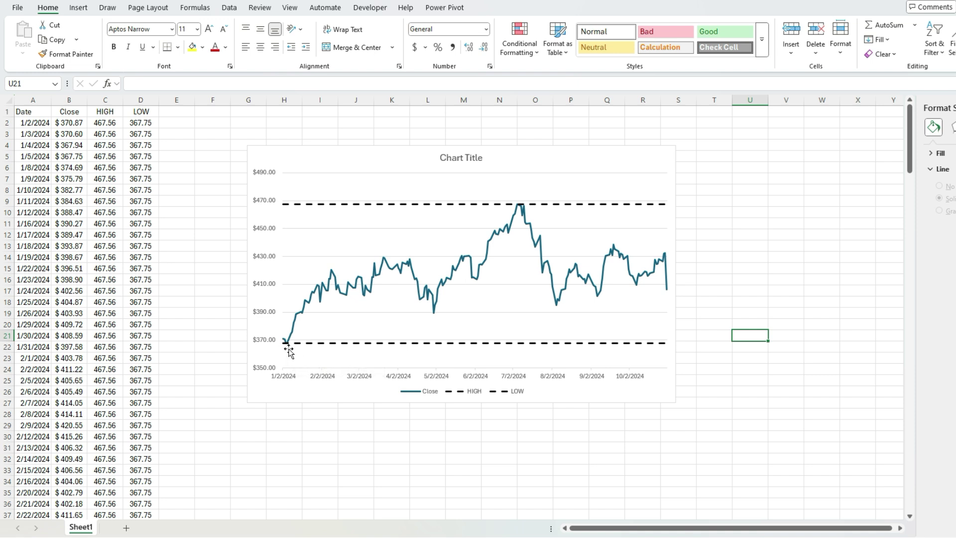
Add primary major vertical gridlines to the stock price chart.
click(389, 159)
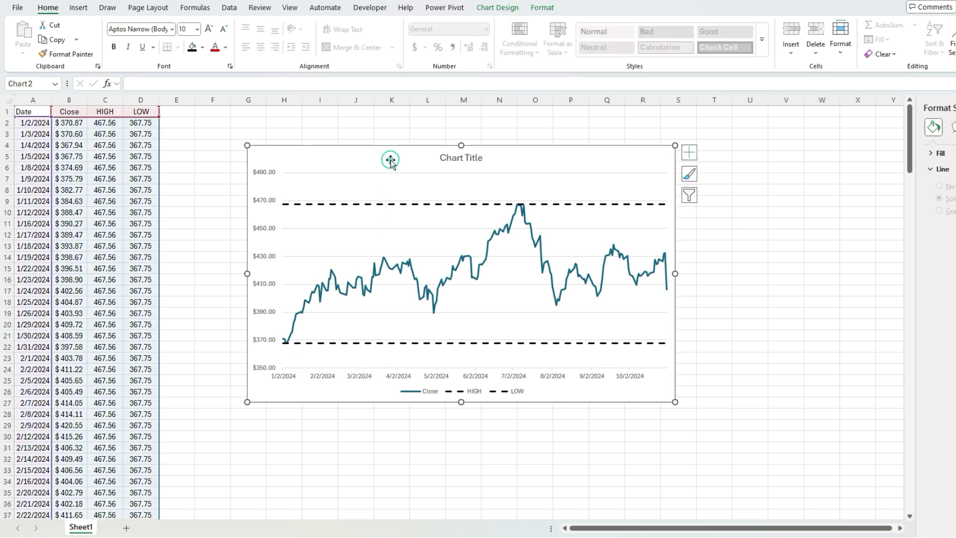
click(514, 9)
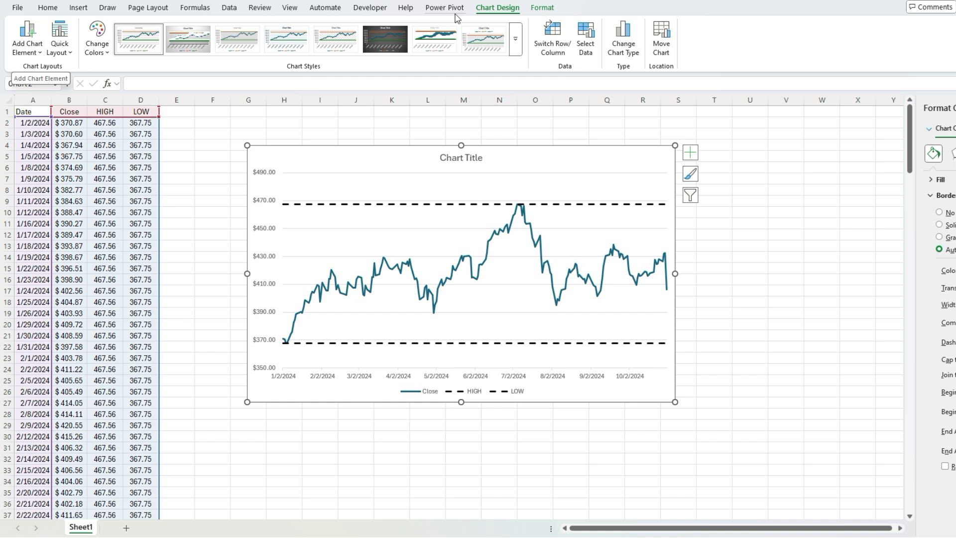
click(22, 45)
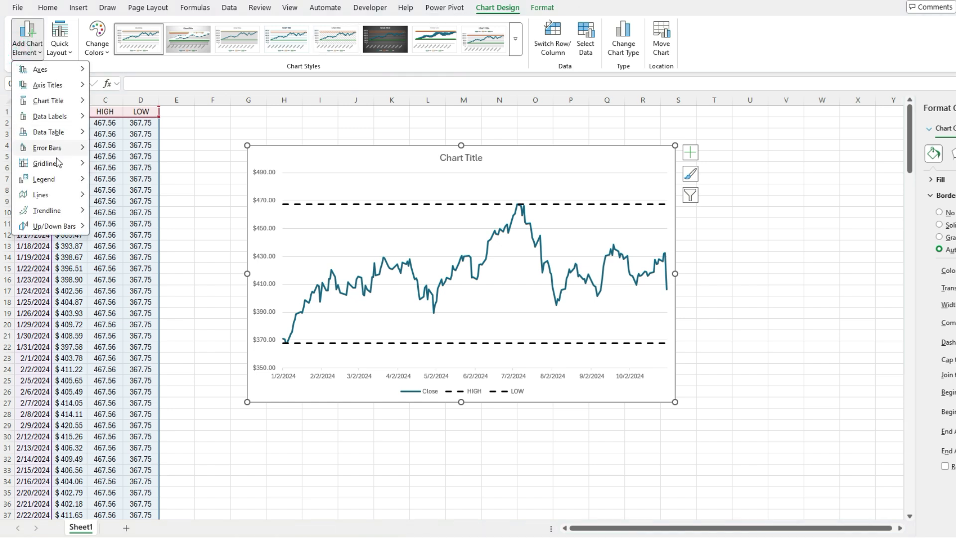
mouse_move(59, 163)
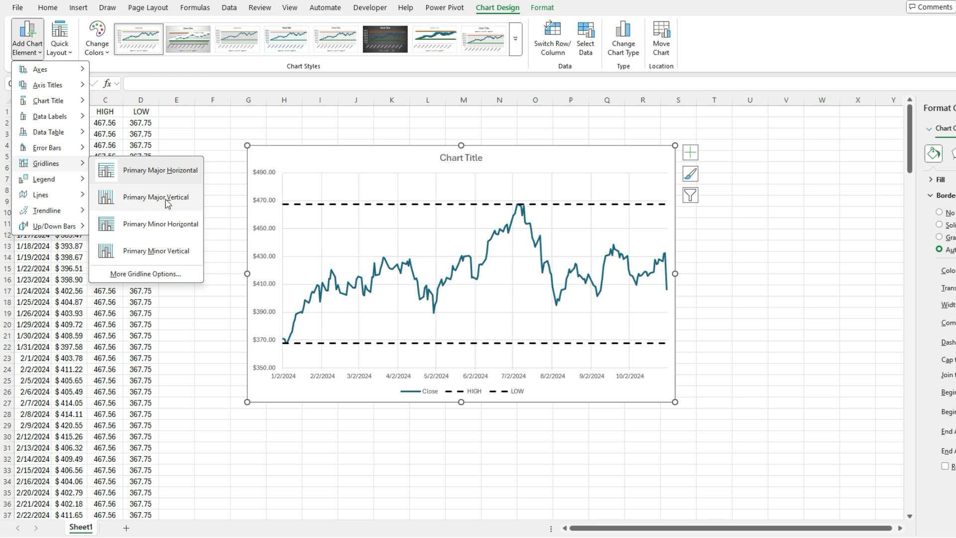
click(167, 198)
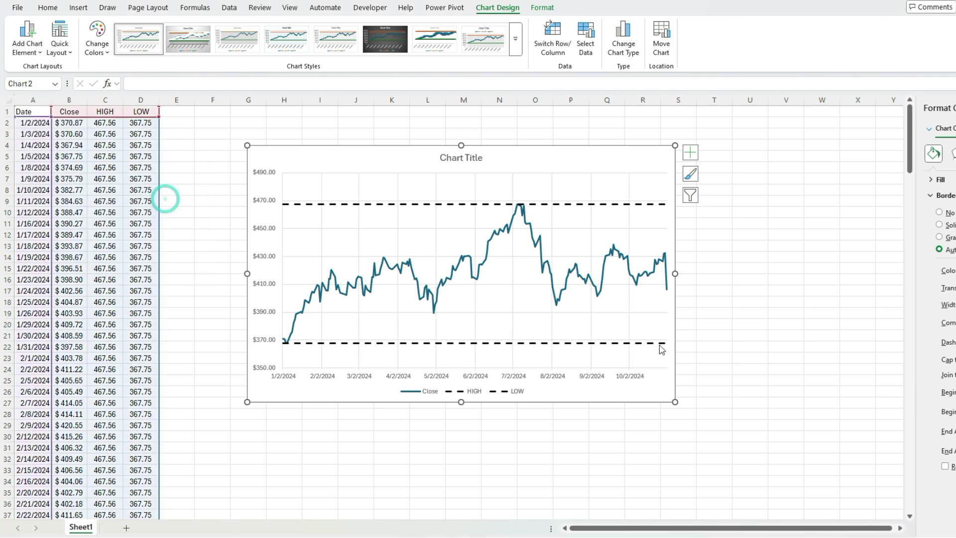
click(726, 344)
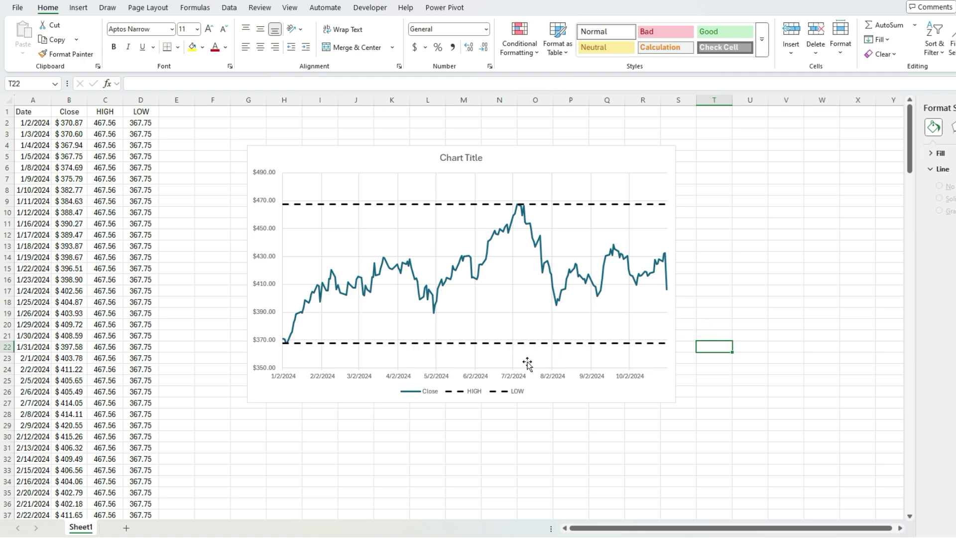
Delete the title and the legend from the stock price chart.
click(463, 157)
key(Delete)
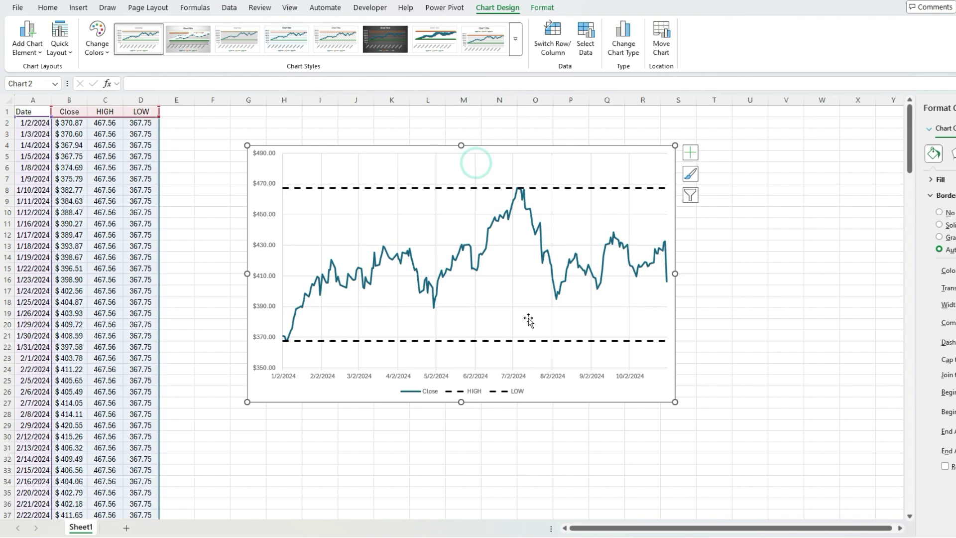
click(512, 391)
key(Delete)
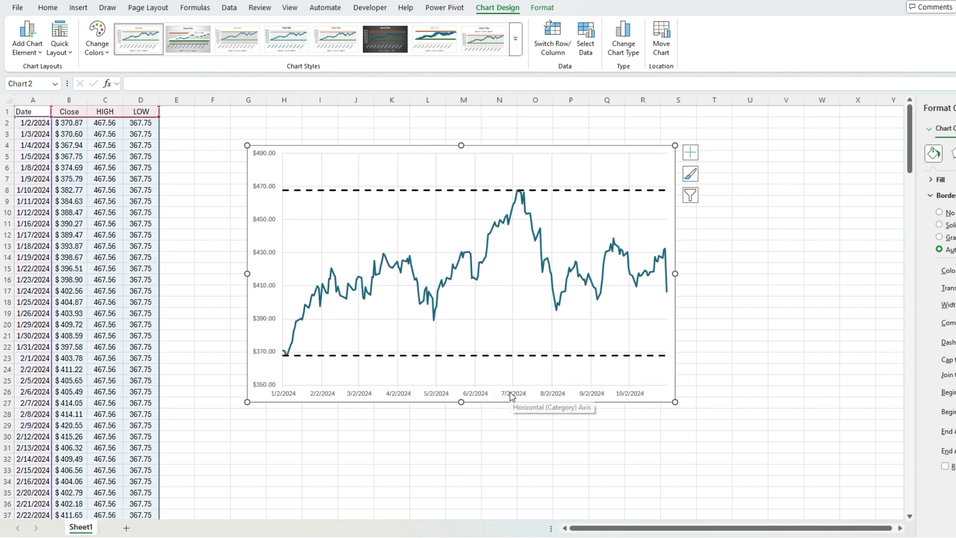
click(471, 449)
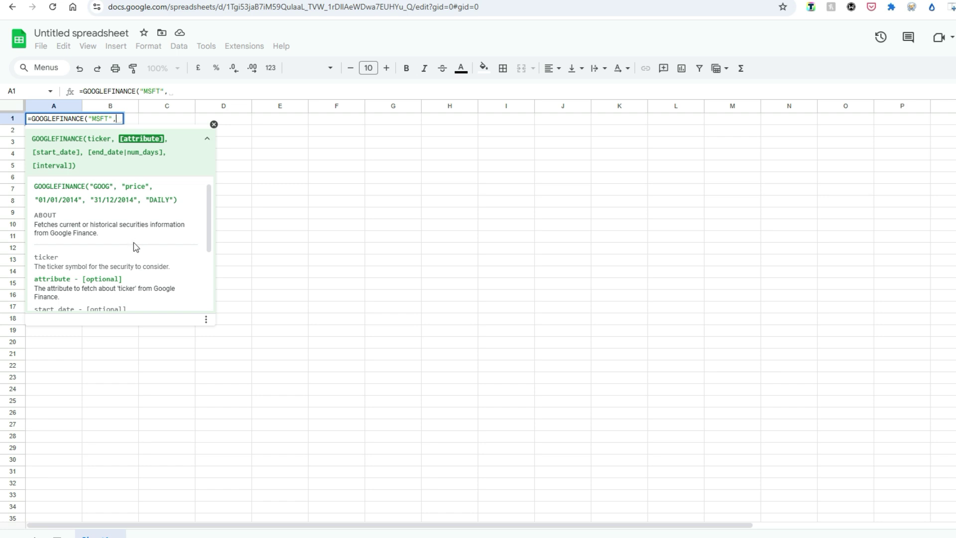
In Google Sheets, open the GOOGLEFINANCE help article, review the available attributes, and return to the spreadsheet.
scroll(135, 246, down, 3)
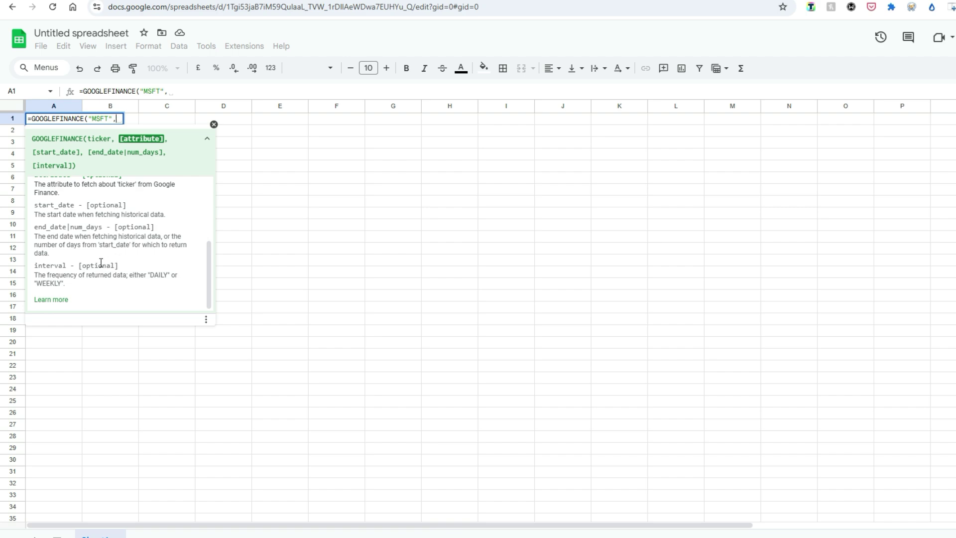
click(50, 299)
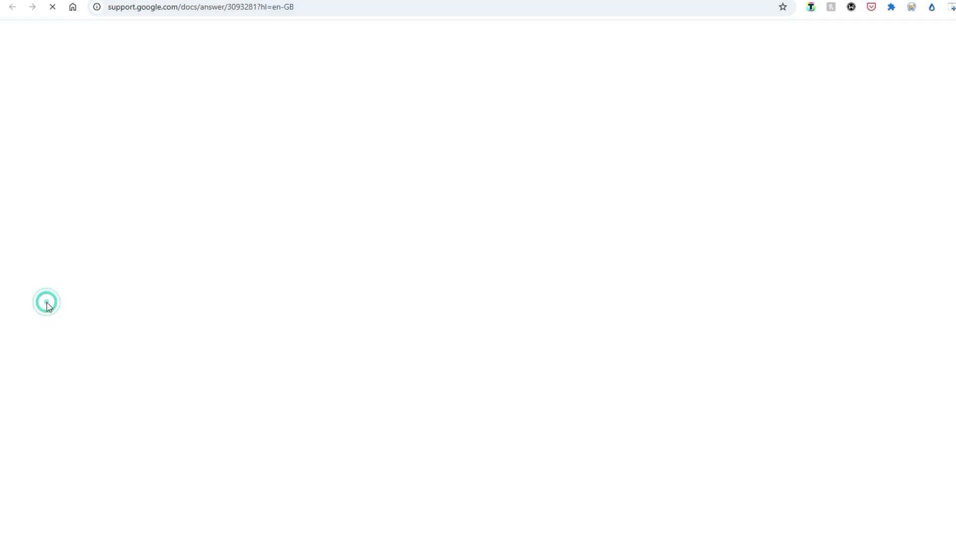
scroll(122, 260, down, 8)
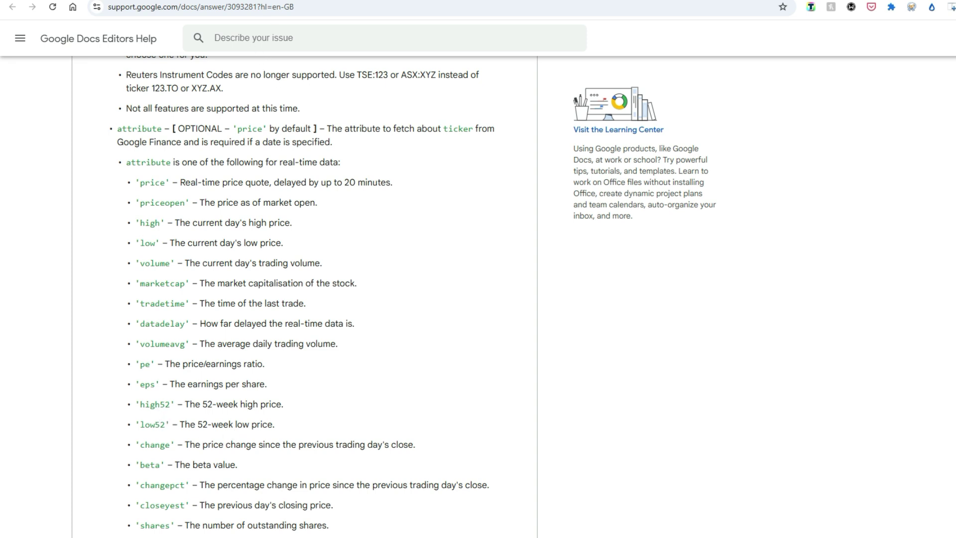
click(219, 0)
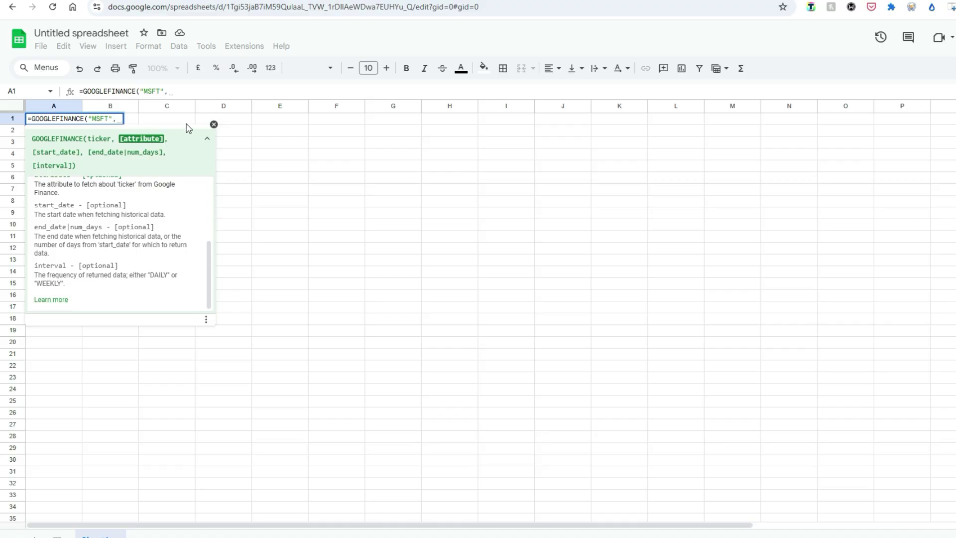
Complete the A1 formula as =GOOGLEFINANCE("MSFT","price","1/1/2024","31/10/2024").
text("pr)
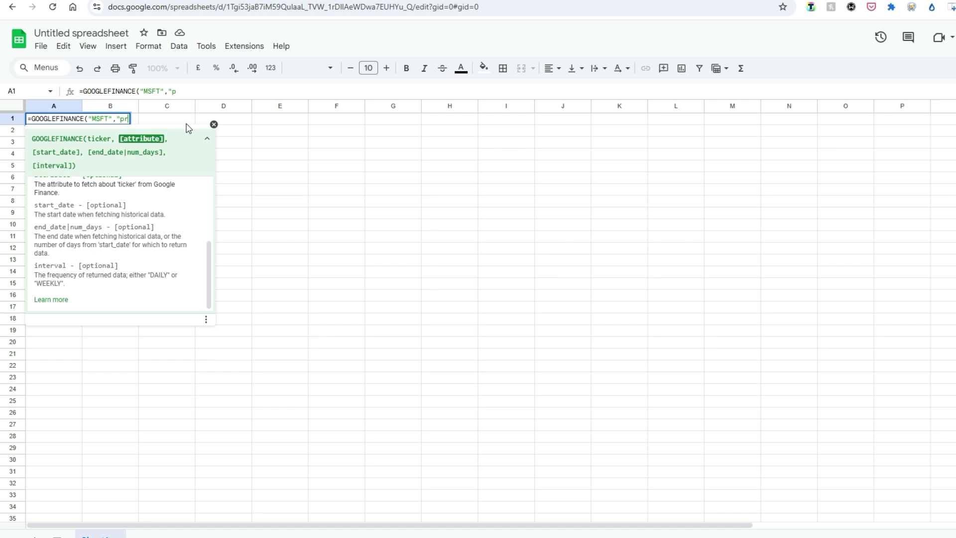
text(ice",)
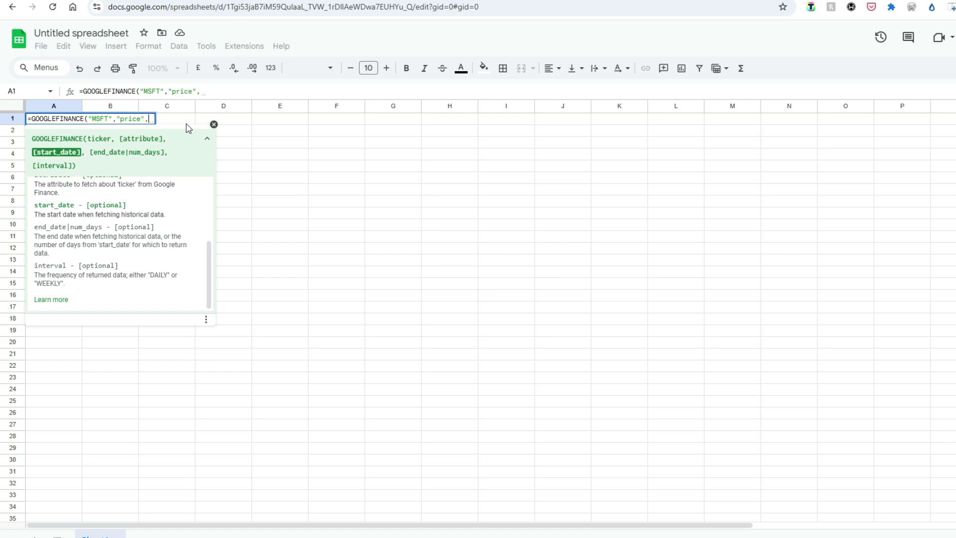
text("1/1/2024)
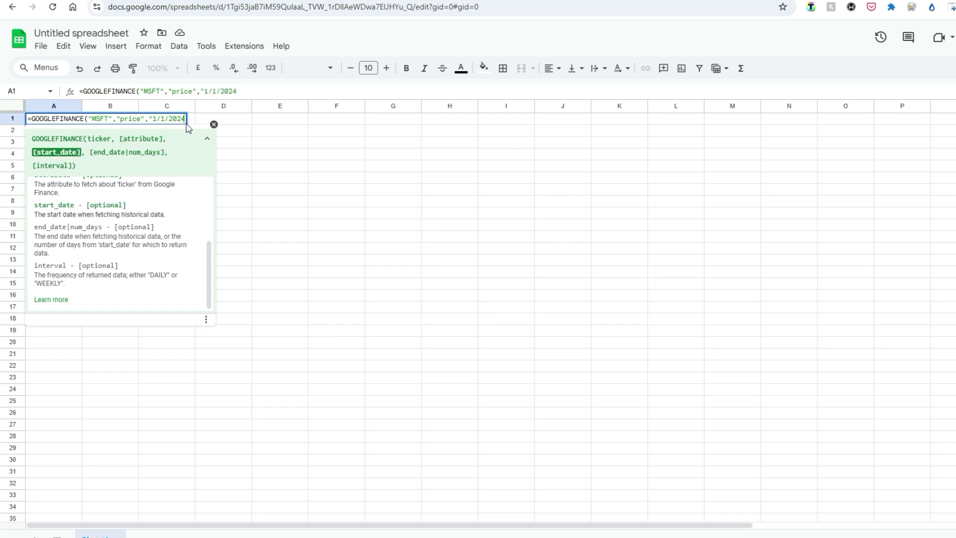
text(",")
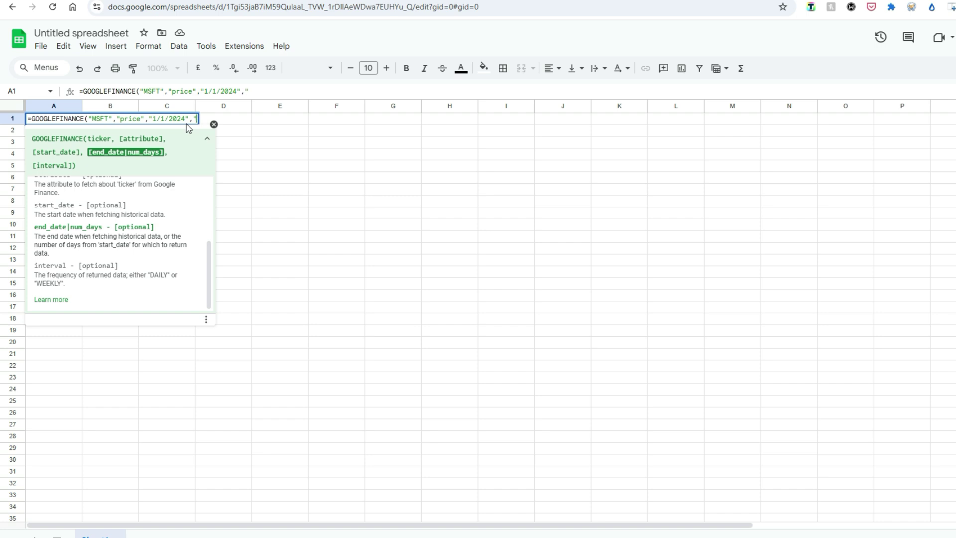
text(31/10/2024"))
key(Return)
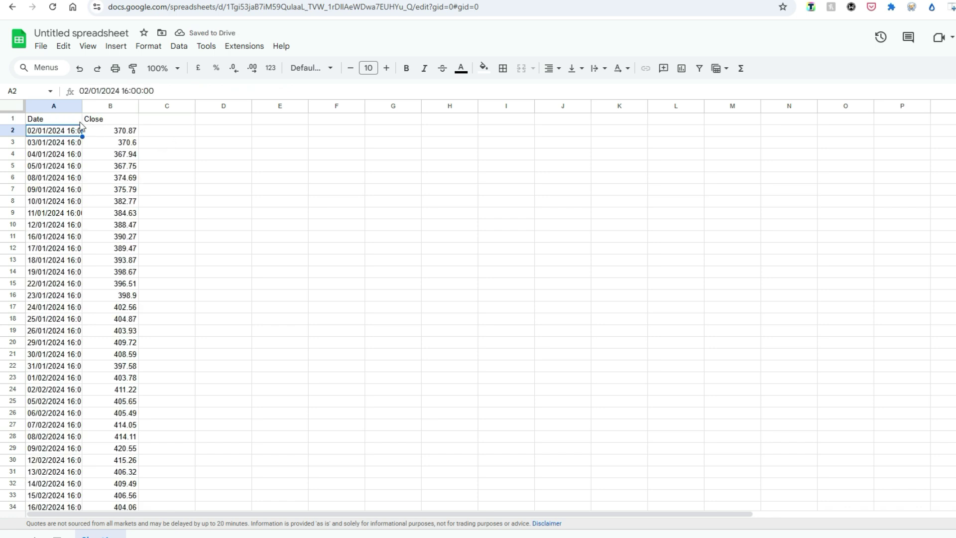
Enter the column headers HIGH in C1 and LOW in D1.
click(166, 122)
text(HIGH)
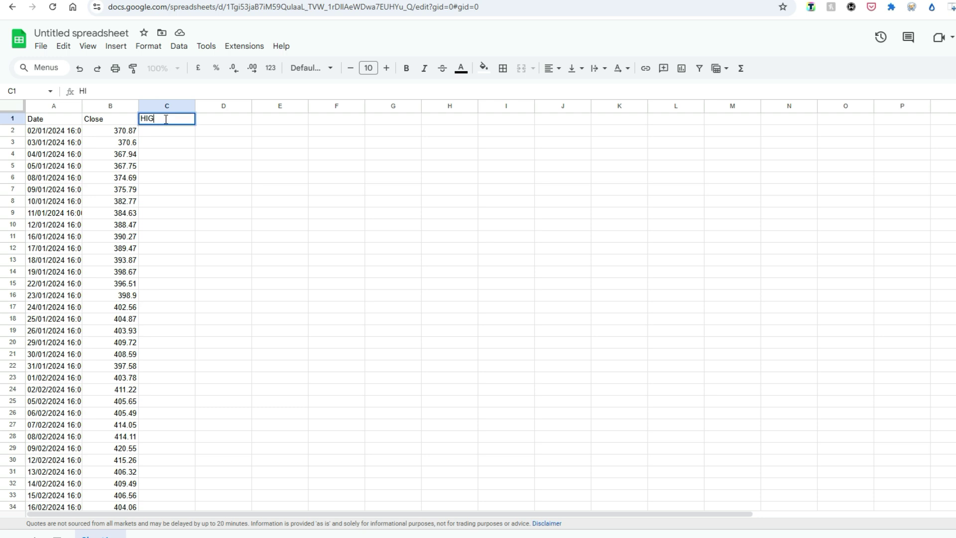
key(Tab)
text(LOW)
key(Return)
Enter =MAX(B:B) in C2 and accept the suggested auto-fill for the rest of the HIGH column.
text(=MAX()
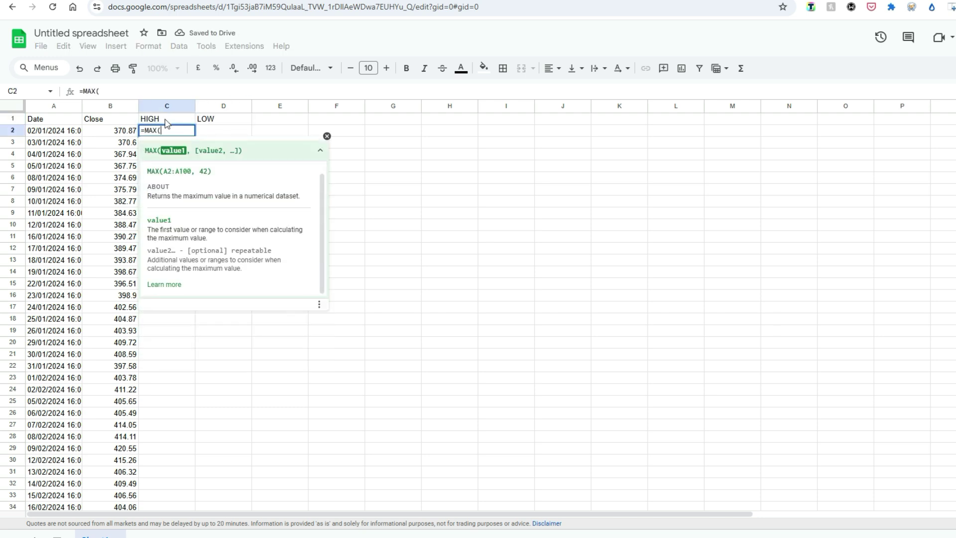
click(125, 106)
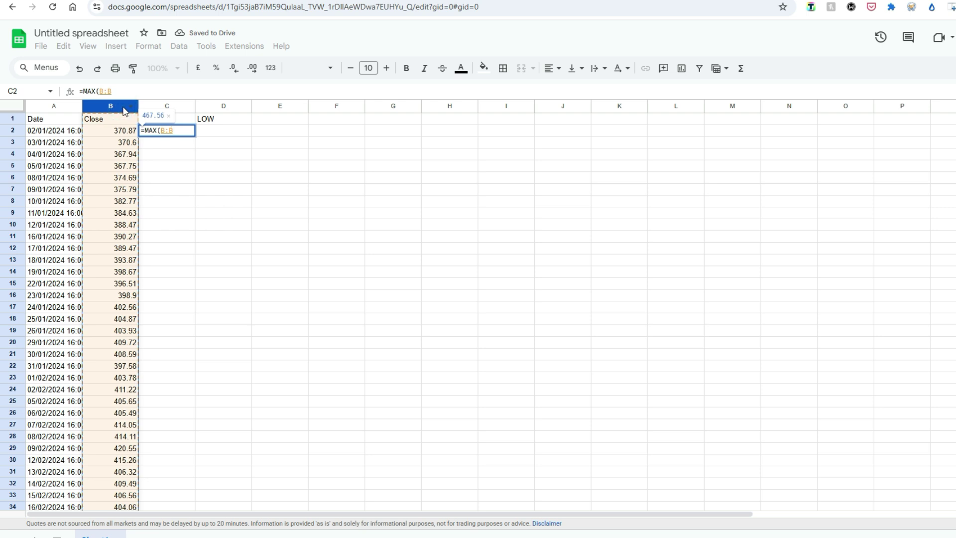
text())
key(Return)
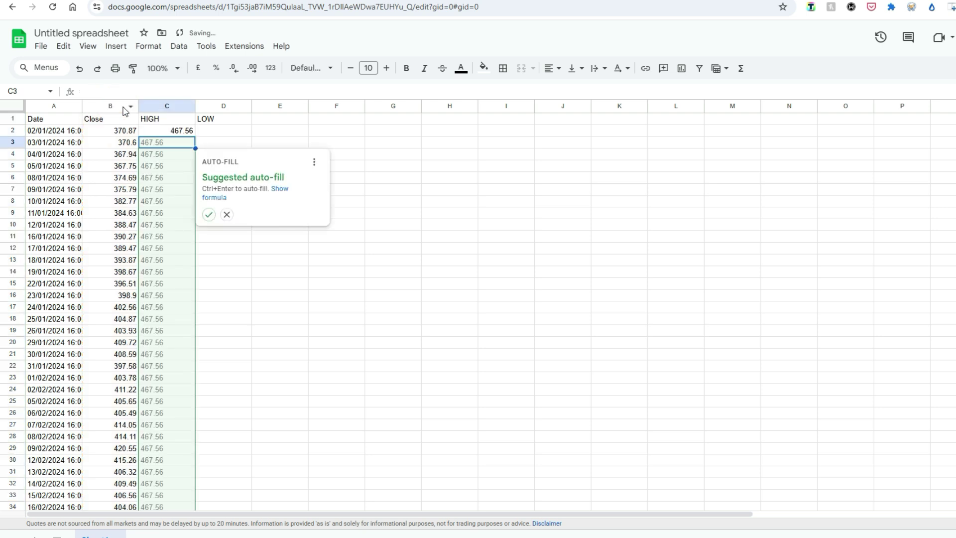
click(210, 214)
Enter =min(B:B) in D2 and fill it down the LOW column alongside all the closing prices.
click(221, 132)
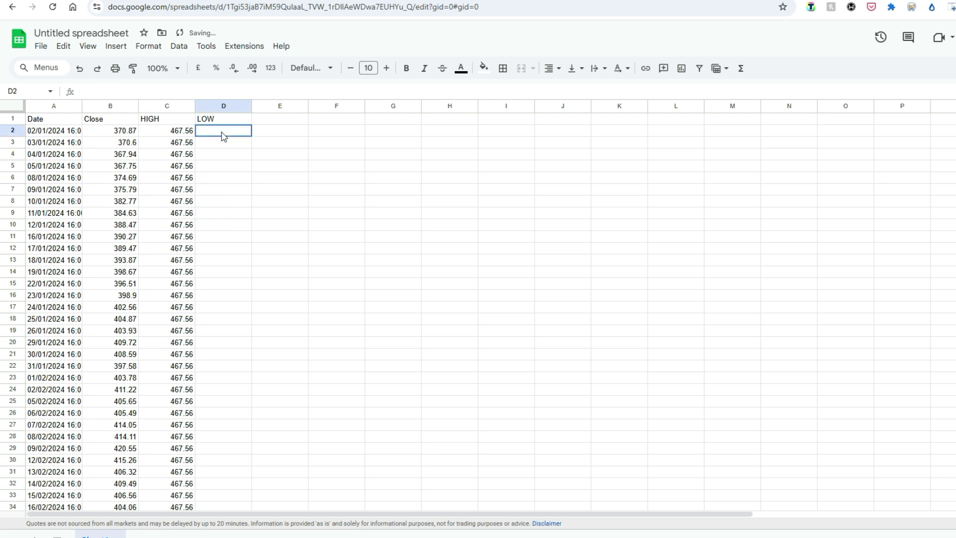
text(=min)
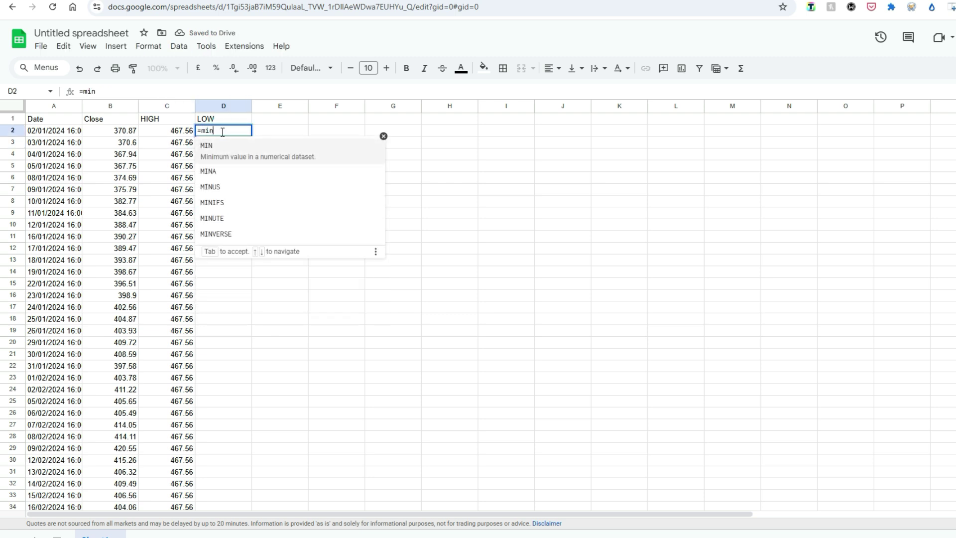
text(()
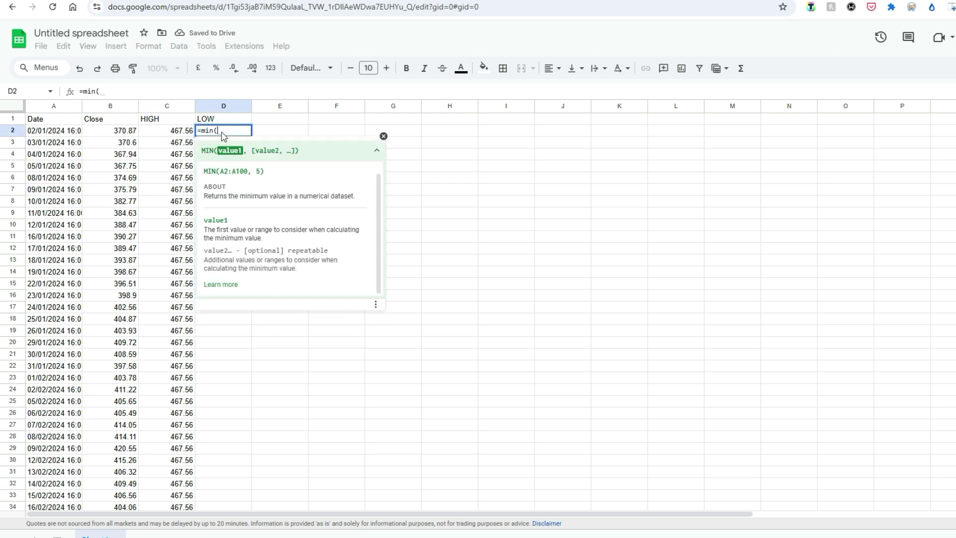
click(104, 108)
key(Return)
key(Up)
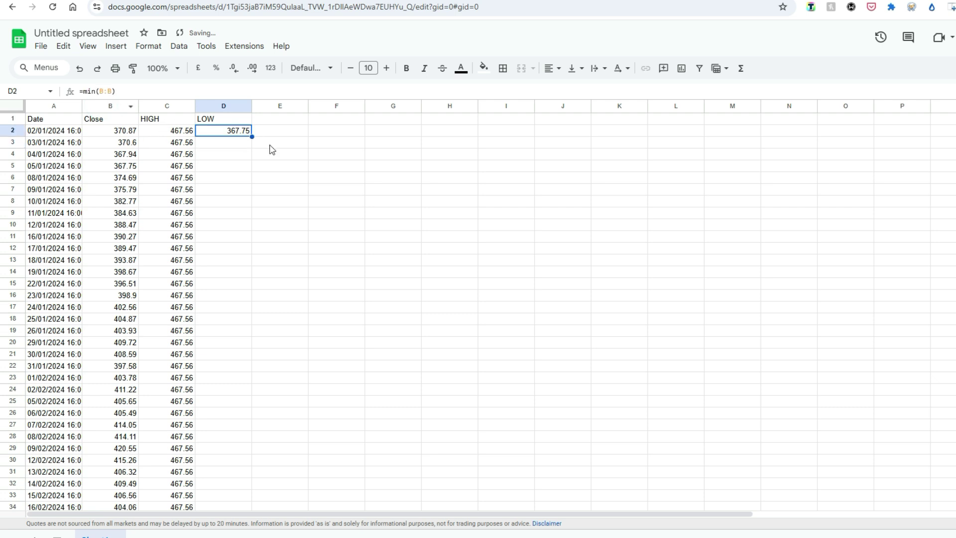
double_click(252, 136)
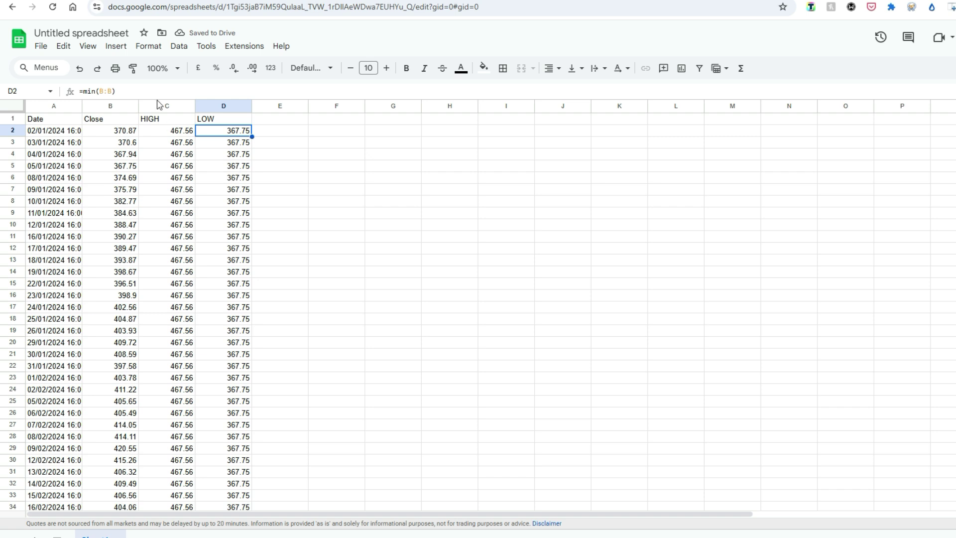
Insert a line chart of the closing prices and extend its data range to A1:D212.
click(116, 45)
click(152, 174)
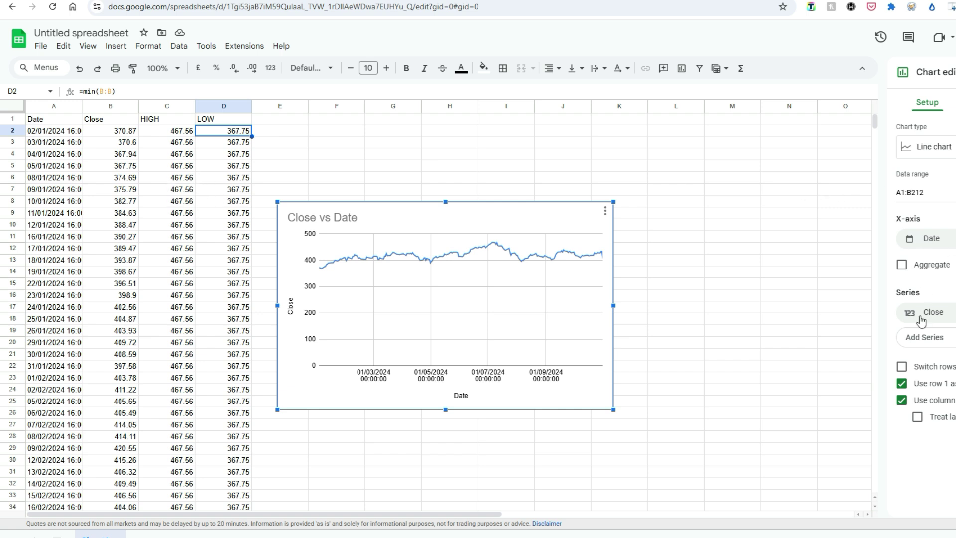
click(912, 192)
key(BackSpace)
text(D)
Add the HIGH and LOW columns as further series of the chart.
click(937, 342)
click(940, 423)
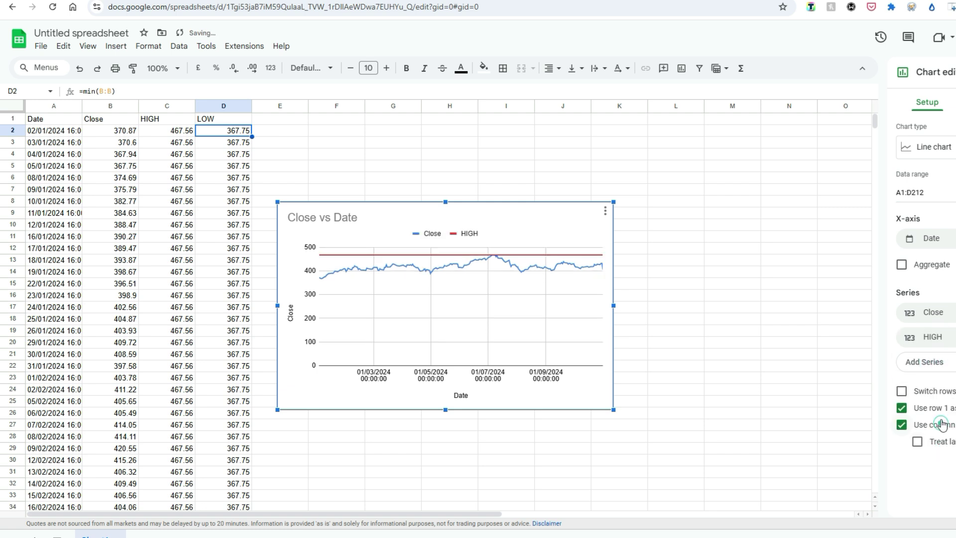
click(941, 376)
click(929, 460)
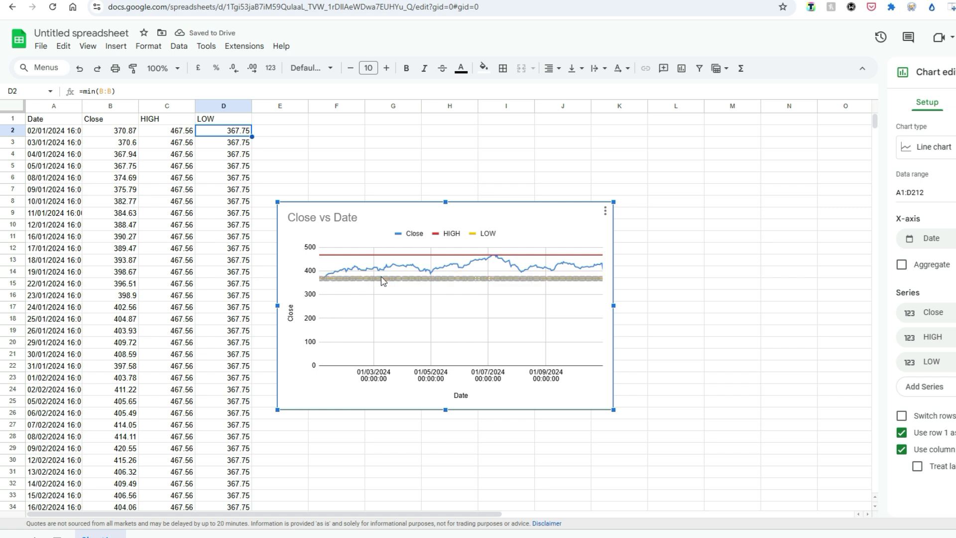
Set the minimum of the chart's vertical axis to 350.
double_click(309, 271)
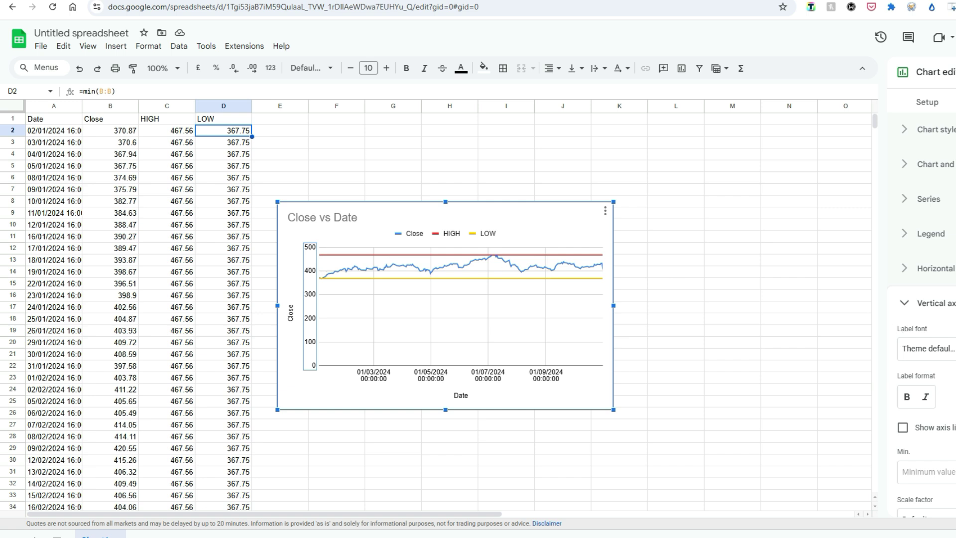
scroll(933, 410, down, 2)
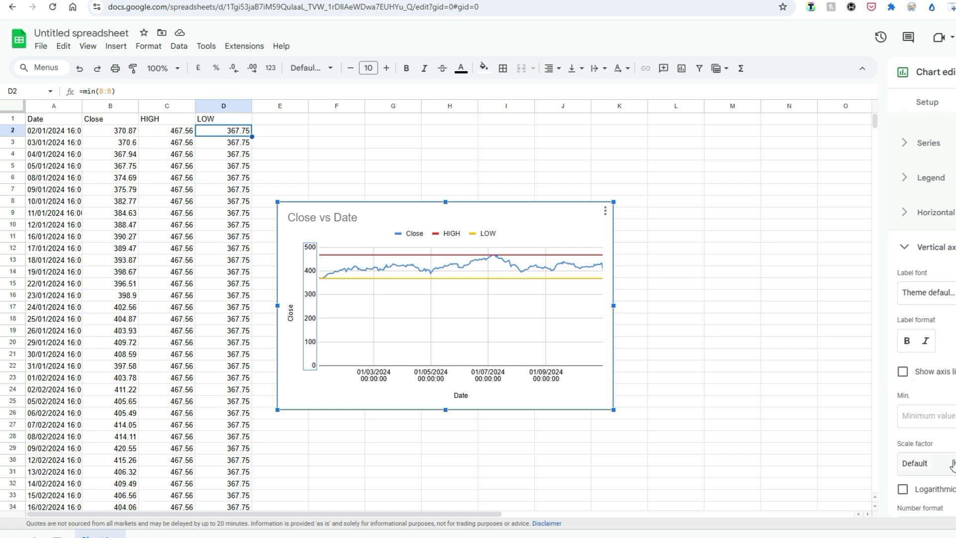
click(935, 416)
text(350)
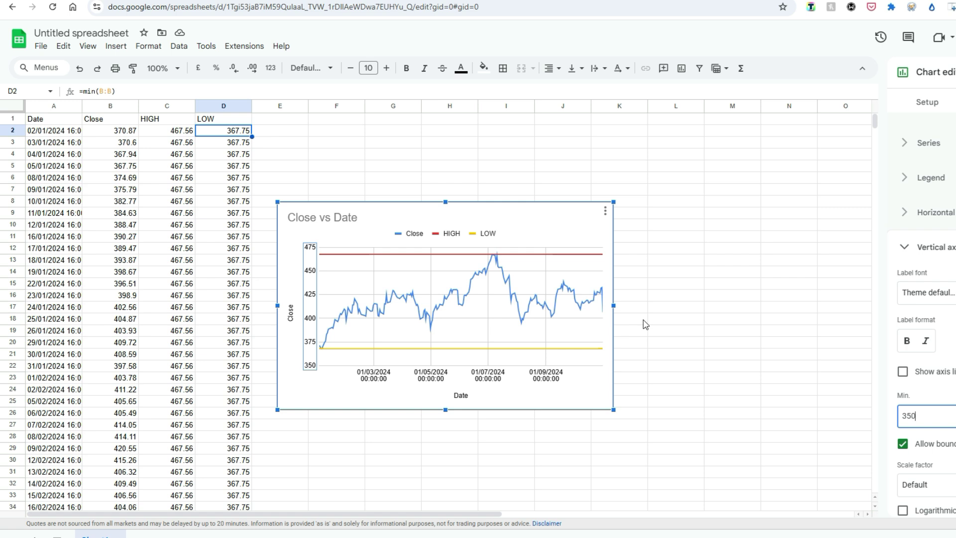
Format the chart's HIGH series as a black line with the short-dashed line type.
click(555, 255)
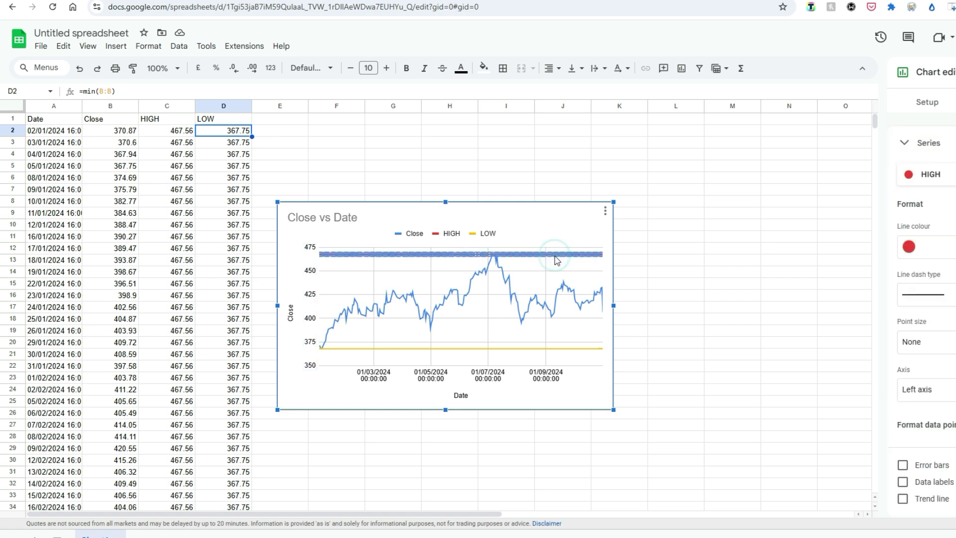
click(949, 249)
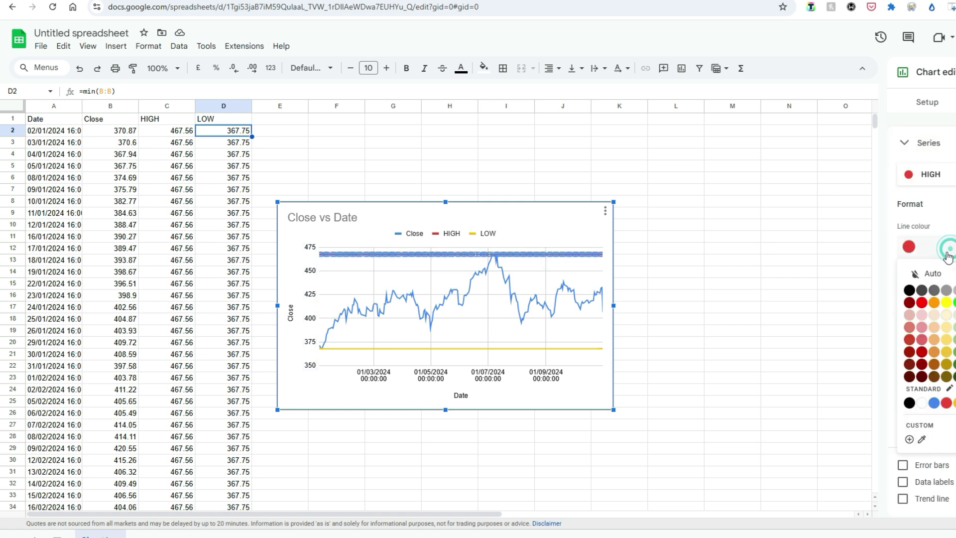
click(909, 290)
click(932, 291)
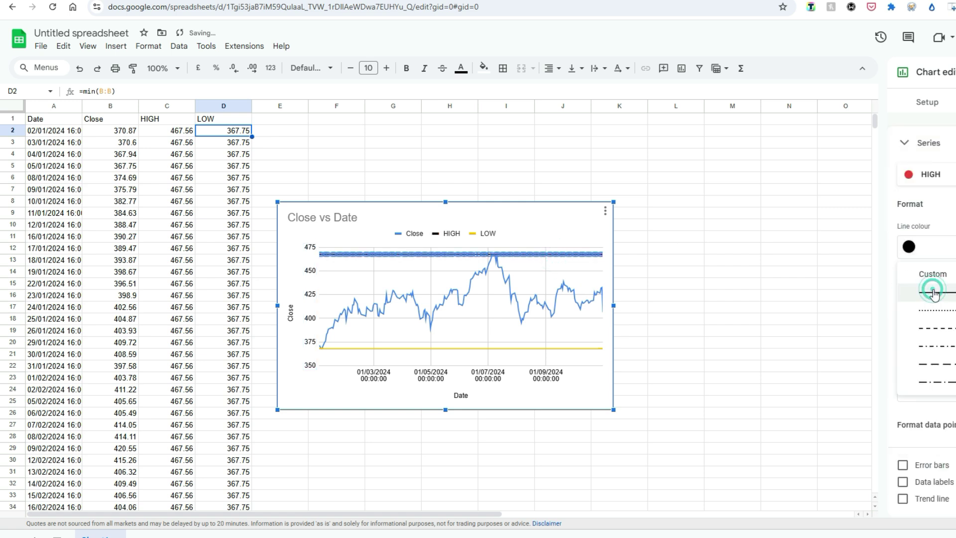
click(944, 328)
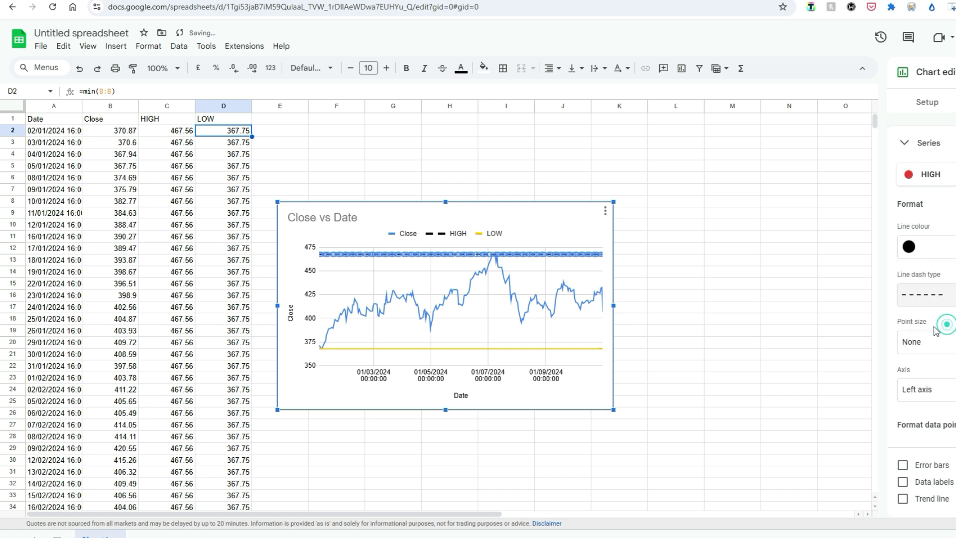
Format the chart's LOW series as a black line with the same short-dashed type as HIGH.
click(566, 349)
click(909, 244)
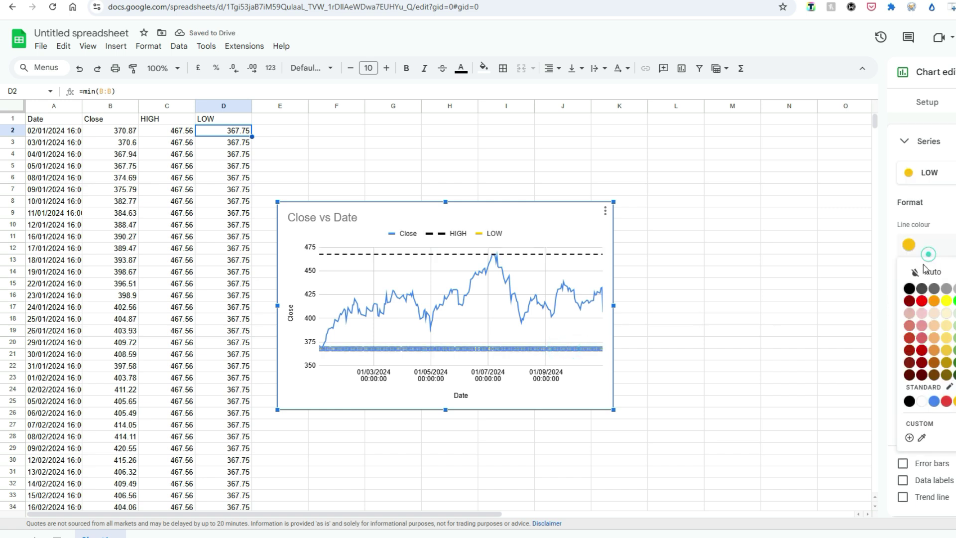
click(910, 290)
click(929, 293)
click(941, 324)
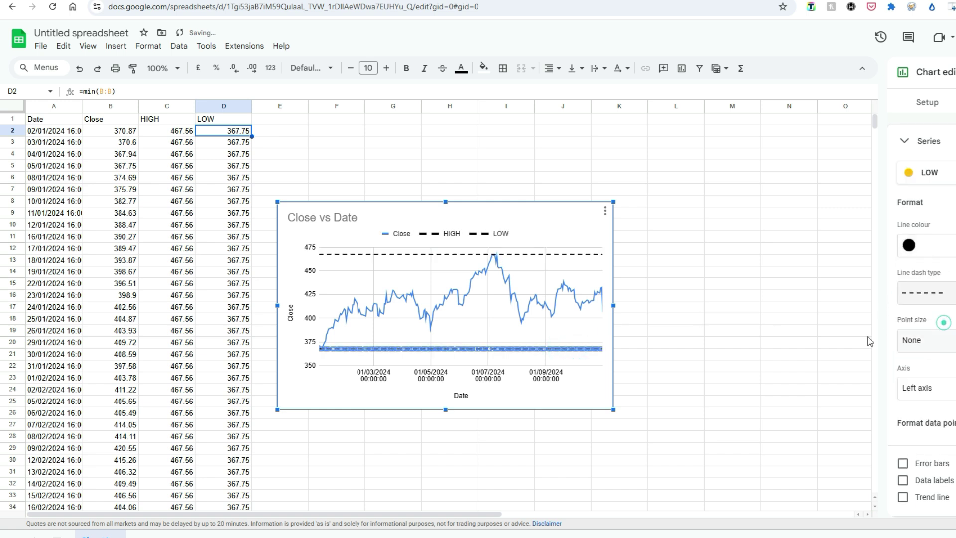
Move the chart up and enlarge it to span about columns E to M and rows 5 to 28.
click(753, 355)
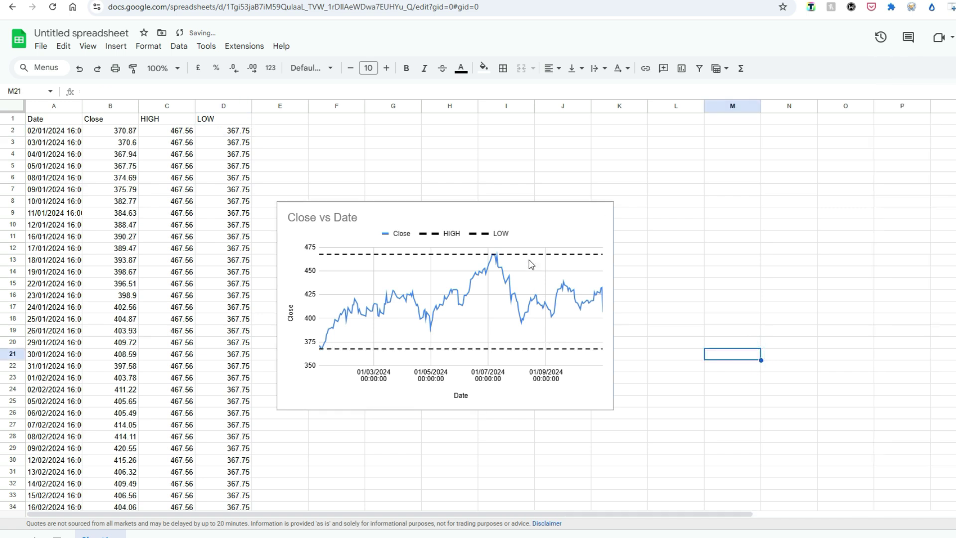
drag(533, 215, 540, 177)
drag(620, 371, 731, 439)
Delete the legend above the chart's plot area.
double_click(536, 201)
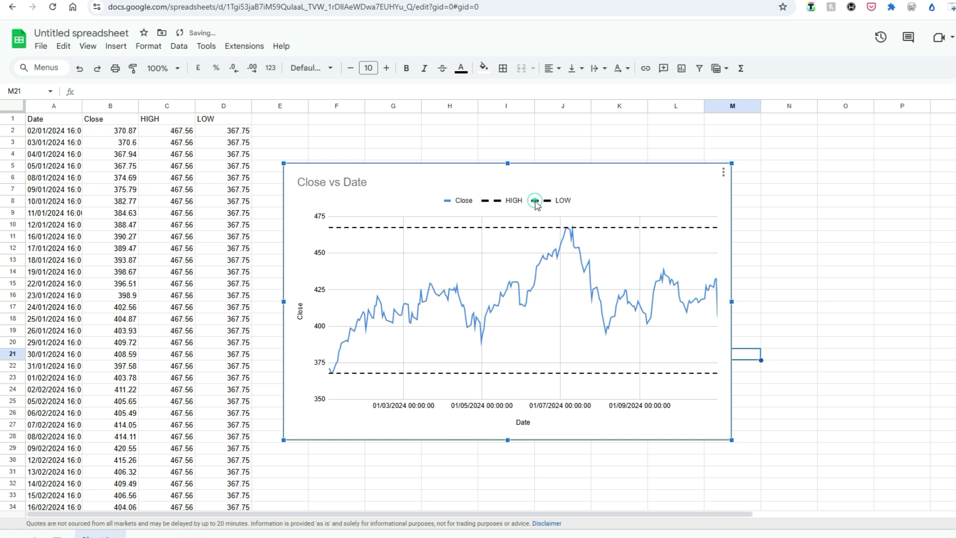
double_click(536, 201)
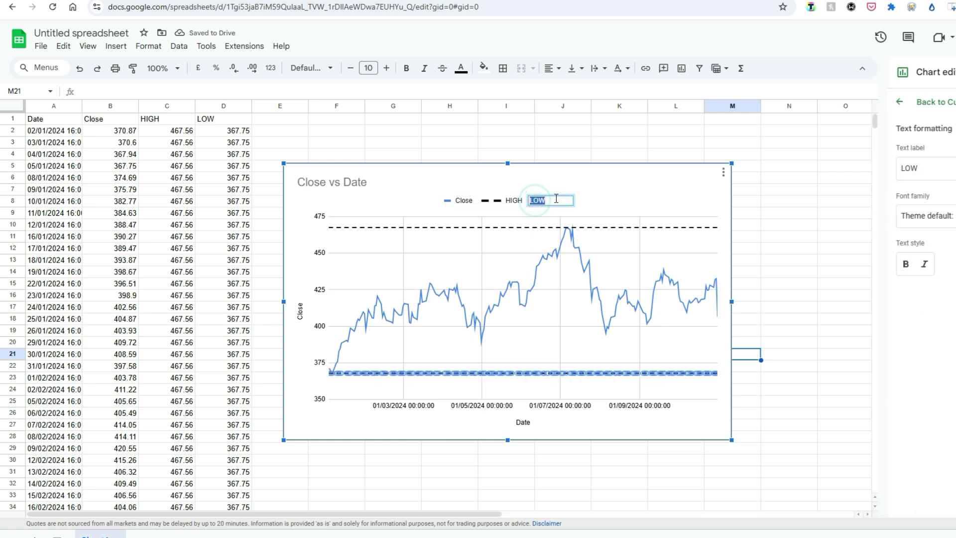
click(589, 195)
click(535, 201)
key(Delete)
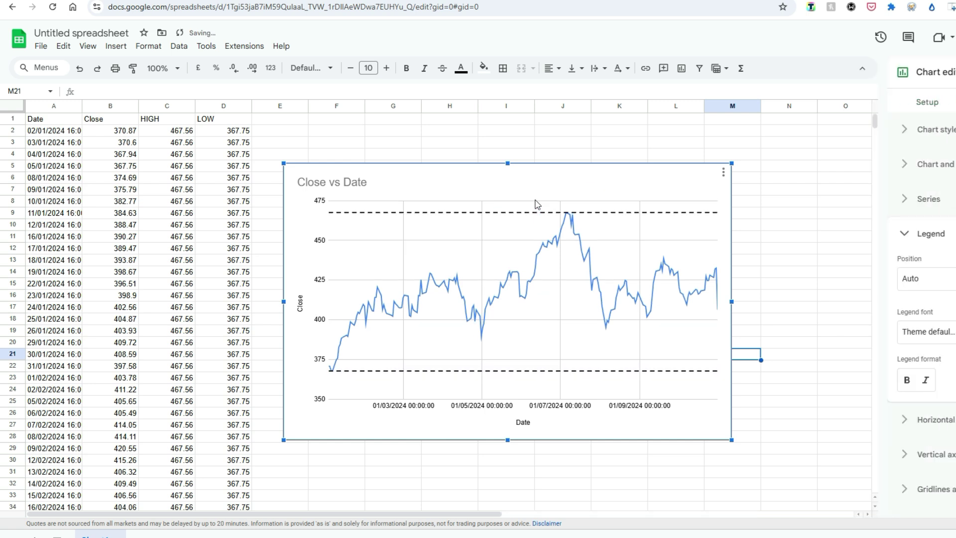
Remove the chart title "Close vs Date" and the horizontal axis title "Date".
click(347, 186)
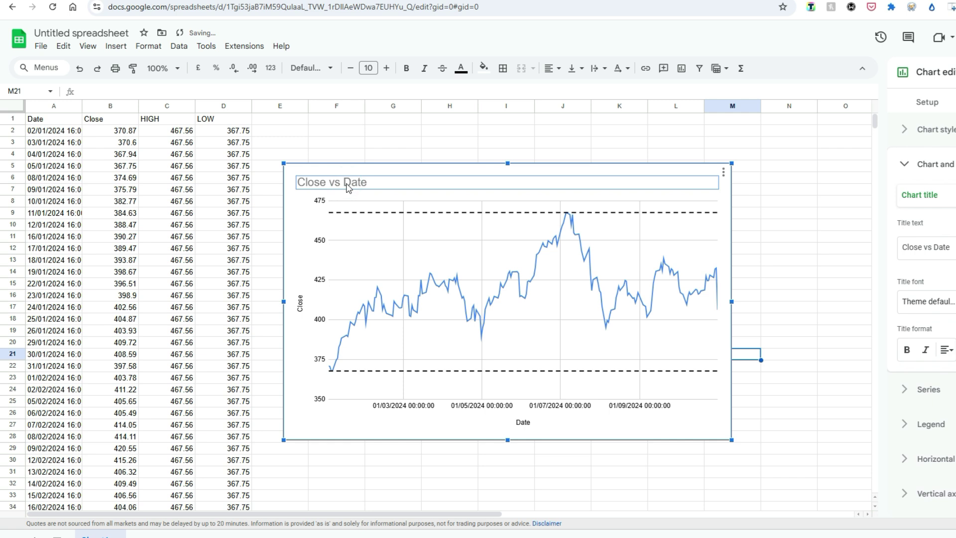
click(347, 186)
key(BackSpace)
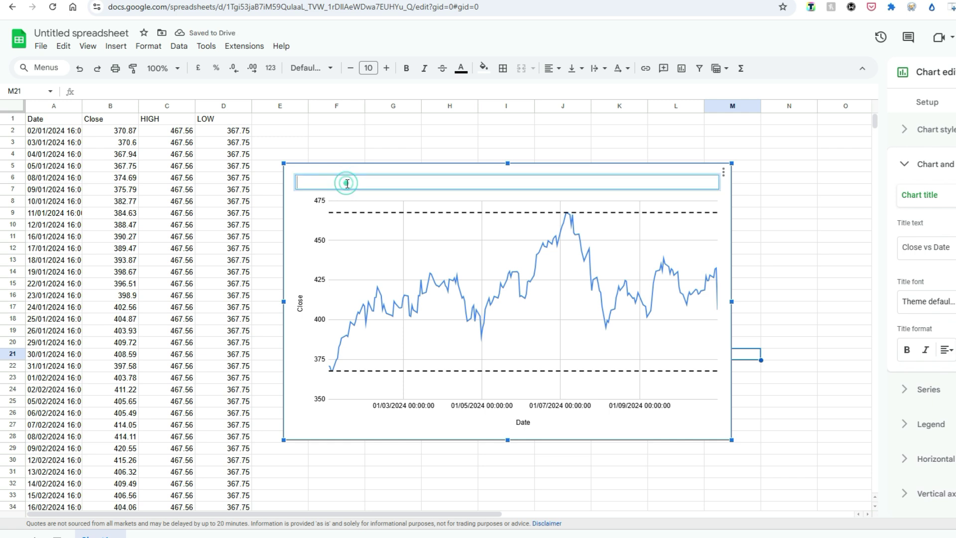
click(531, 426)
key(Delete)
click(759, 237)
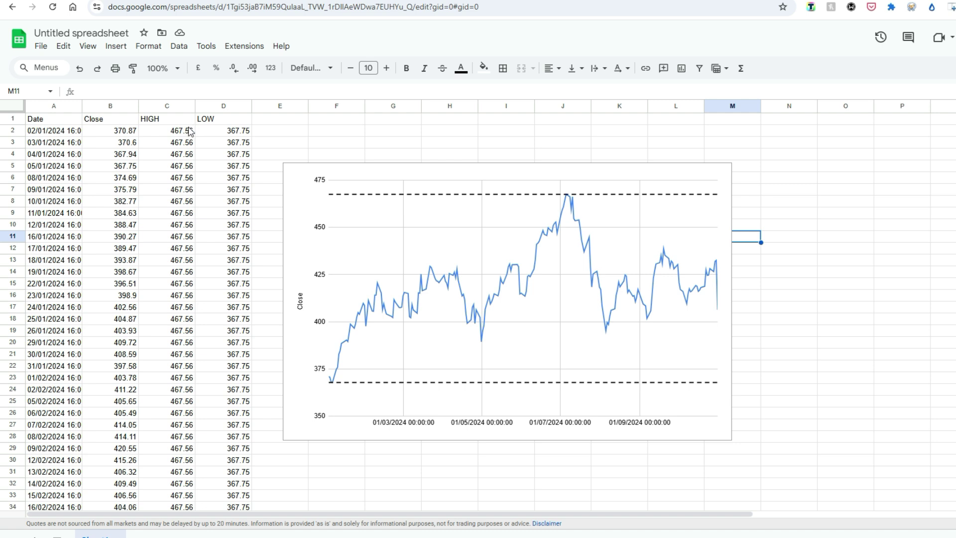
Select cell A1 to review its GOOGLEFINANCE formula.
click(117, 132)
click(65, 116)
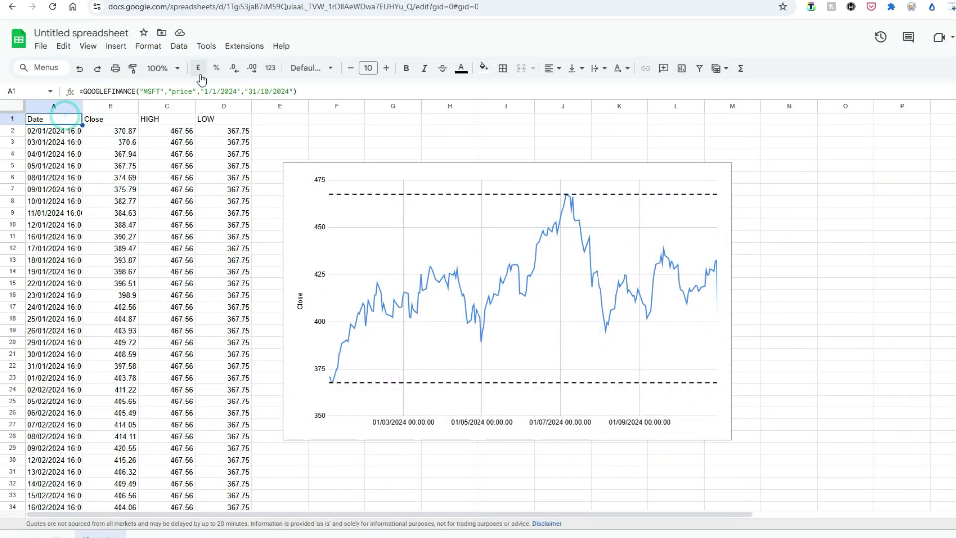